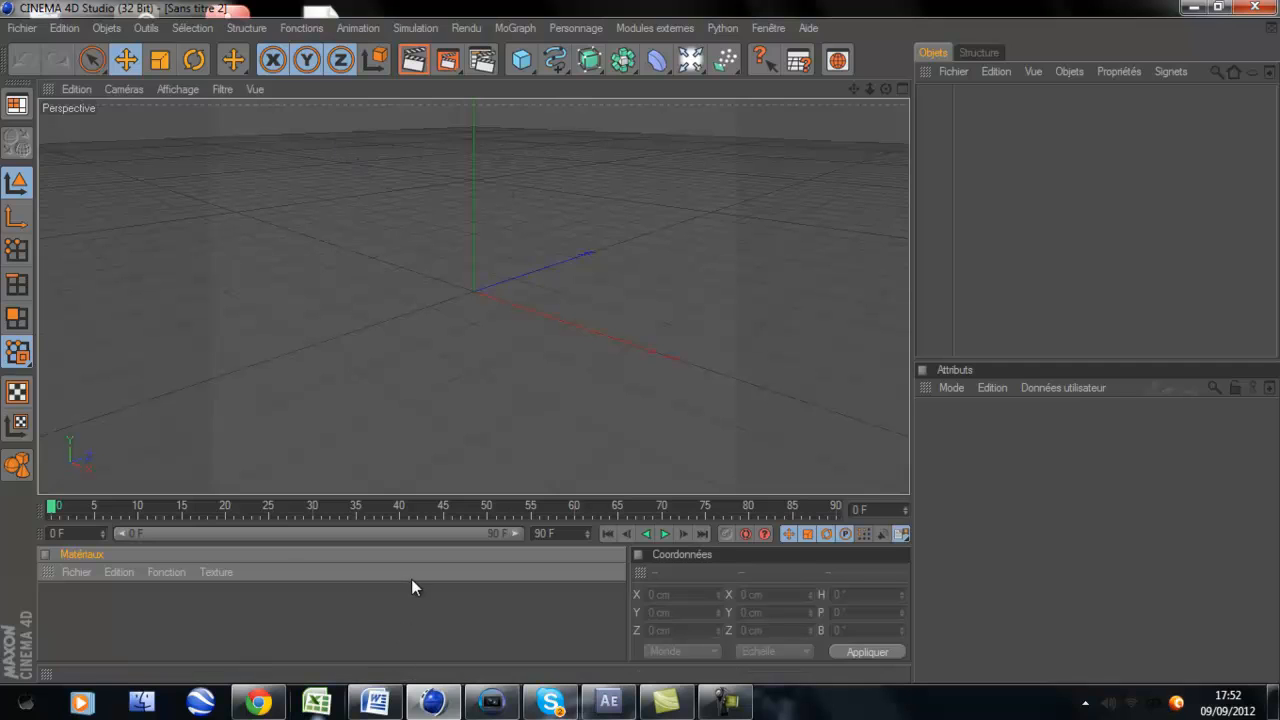
Set the animation's end to frame 100 and extend the visible timeline range to cover frames 0 to 100.
double_click(545, 533)
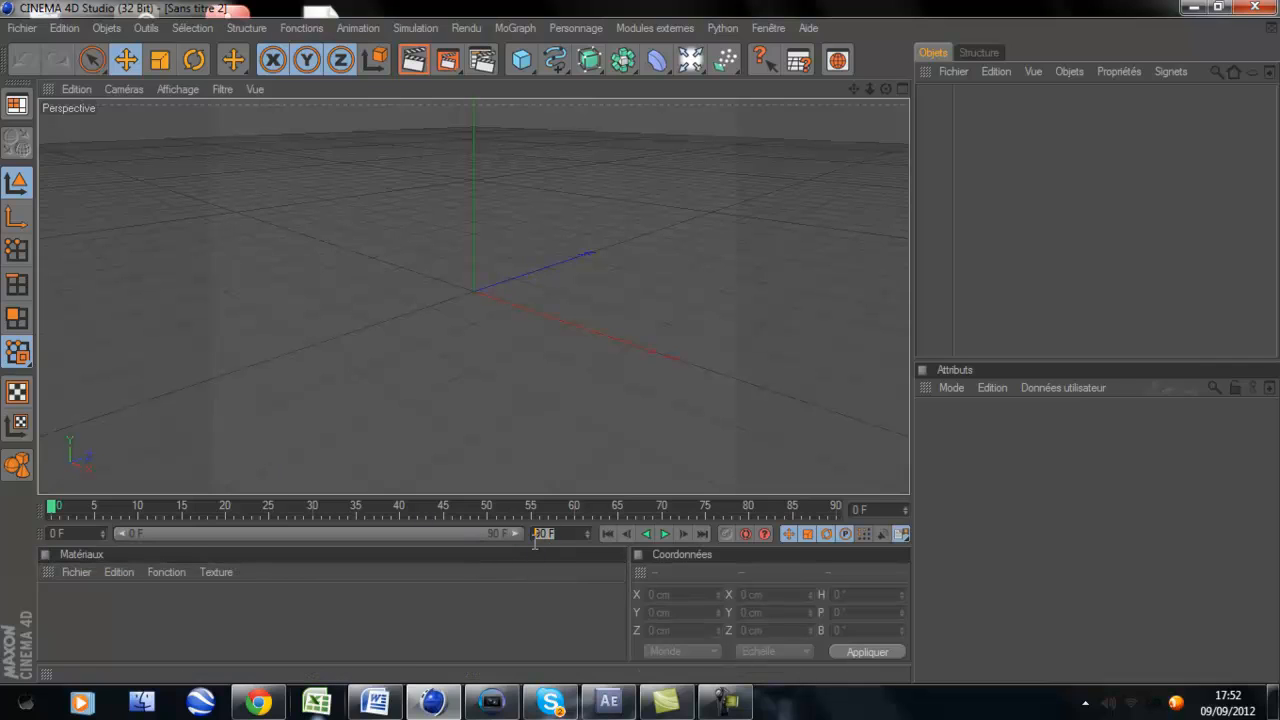
type("100")
key("Return")
left_click_drag(464, 535, 504, 534)
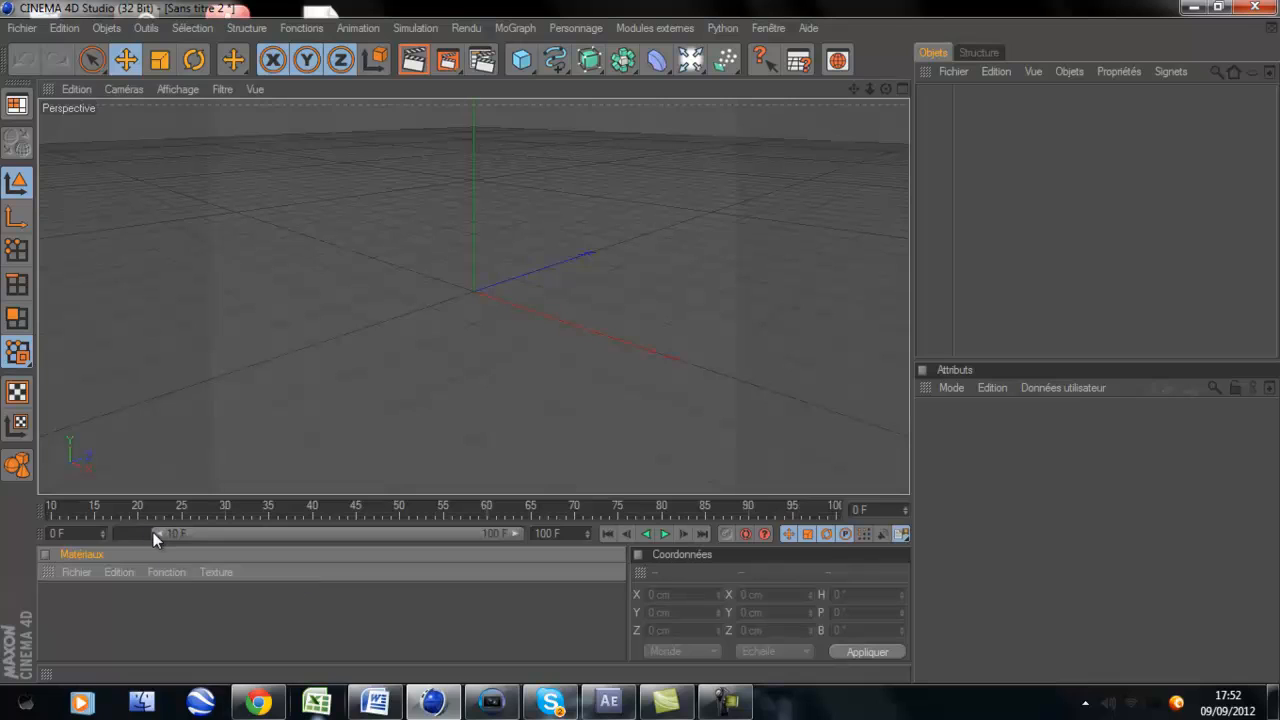
left_click_drag(153, 532, 82, 539)
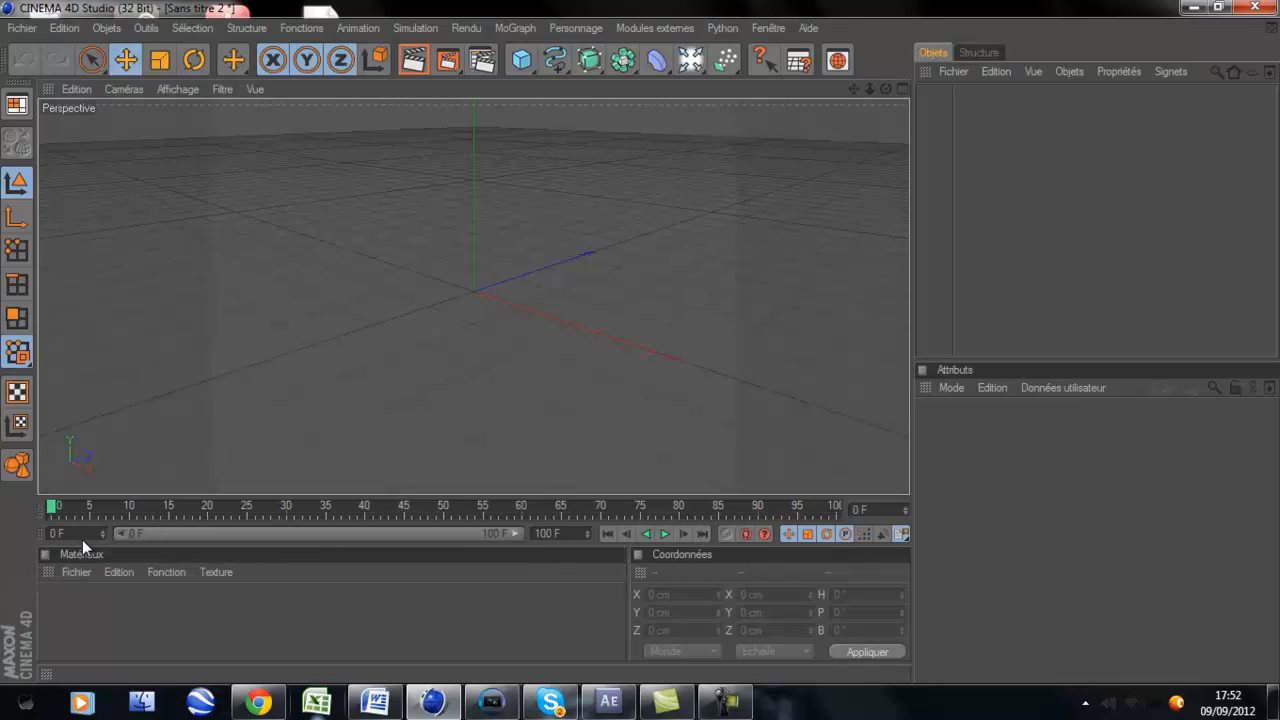
Add a Mo Texte object and replace its default text with "Tuto".
left_click(516, 28)
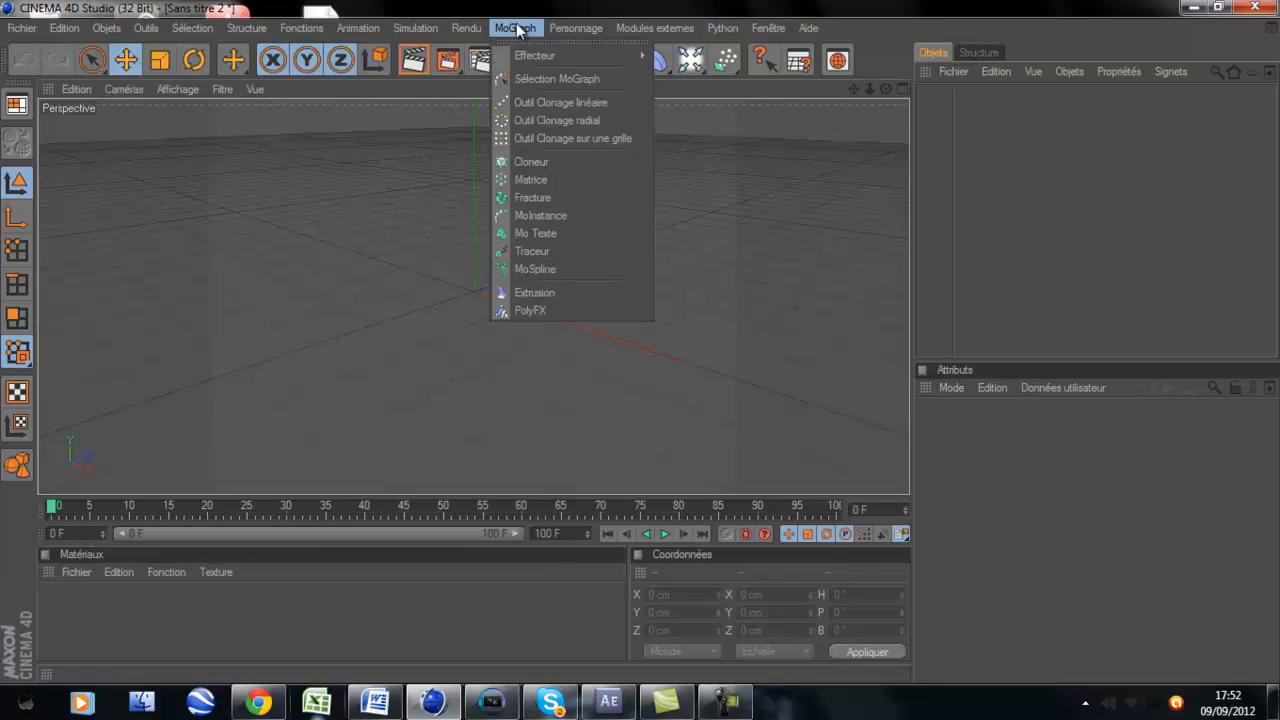
left_click(570, 236)
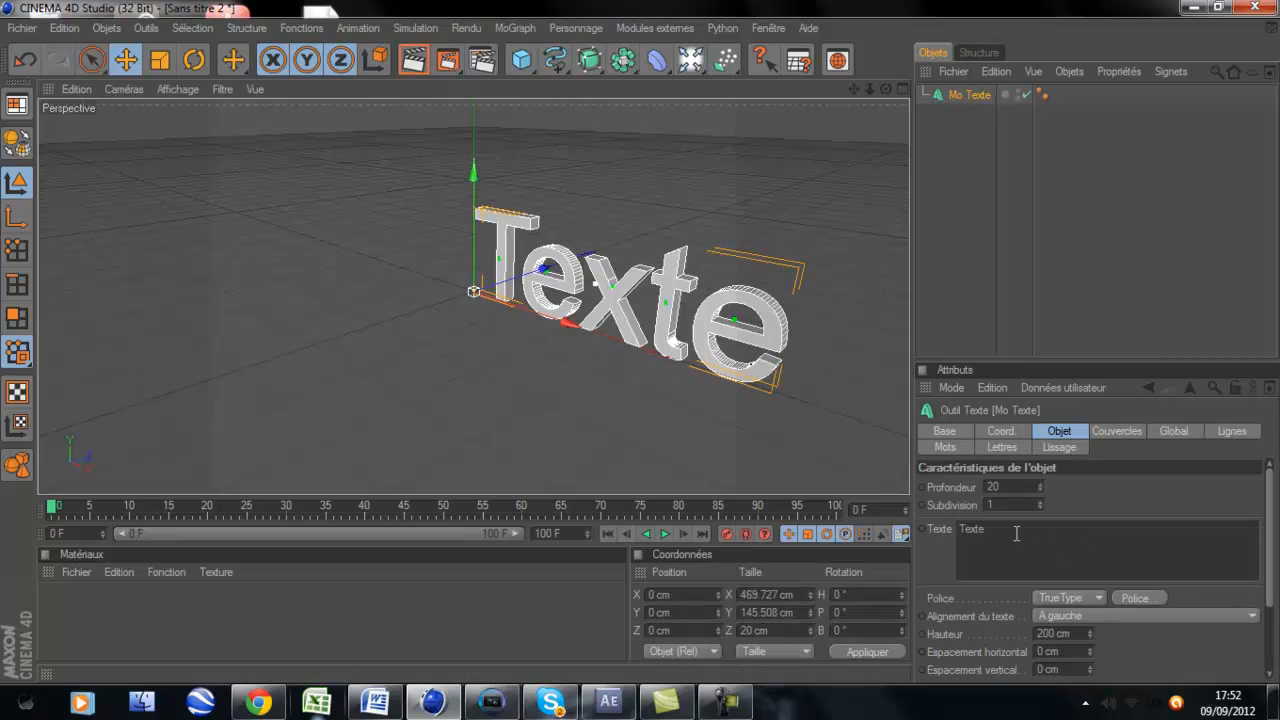
left_click_drag(997, 525, 916, 524)
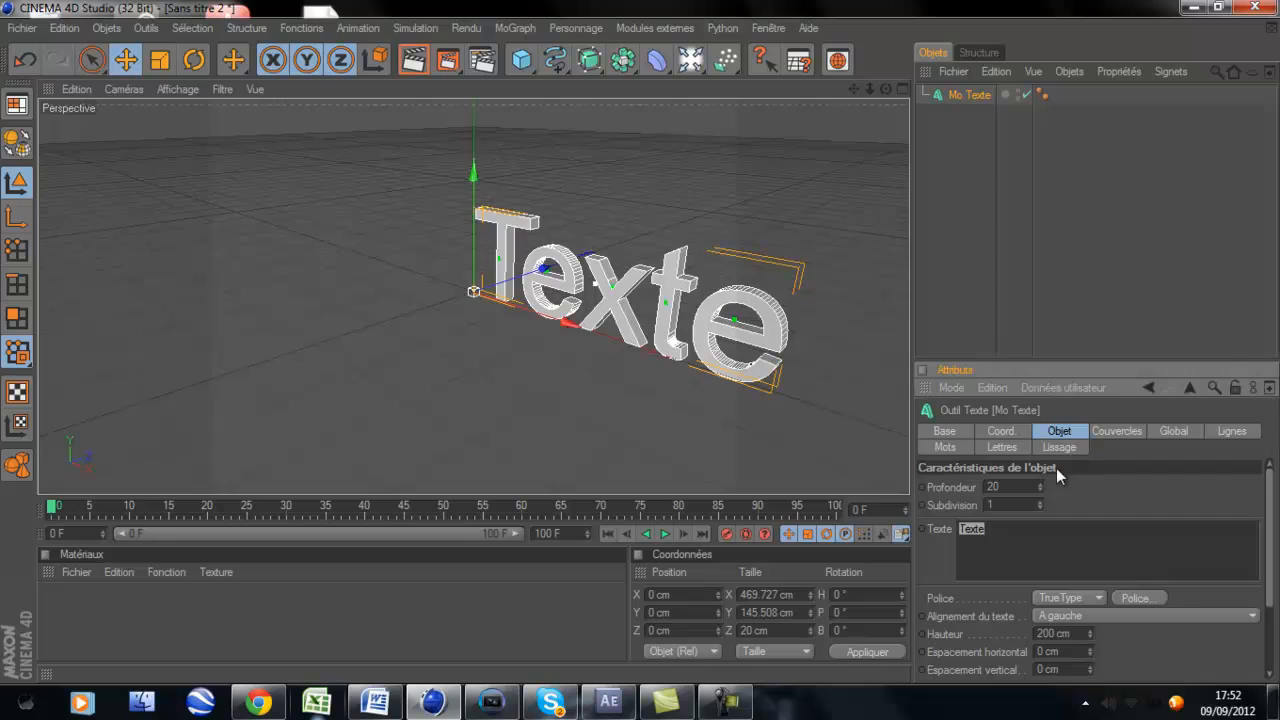
key("BackSpace")
key("t")
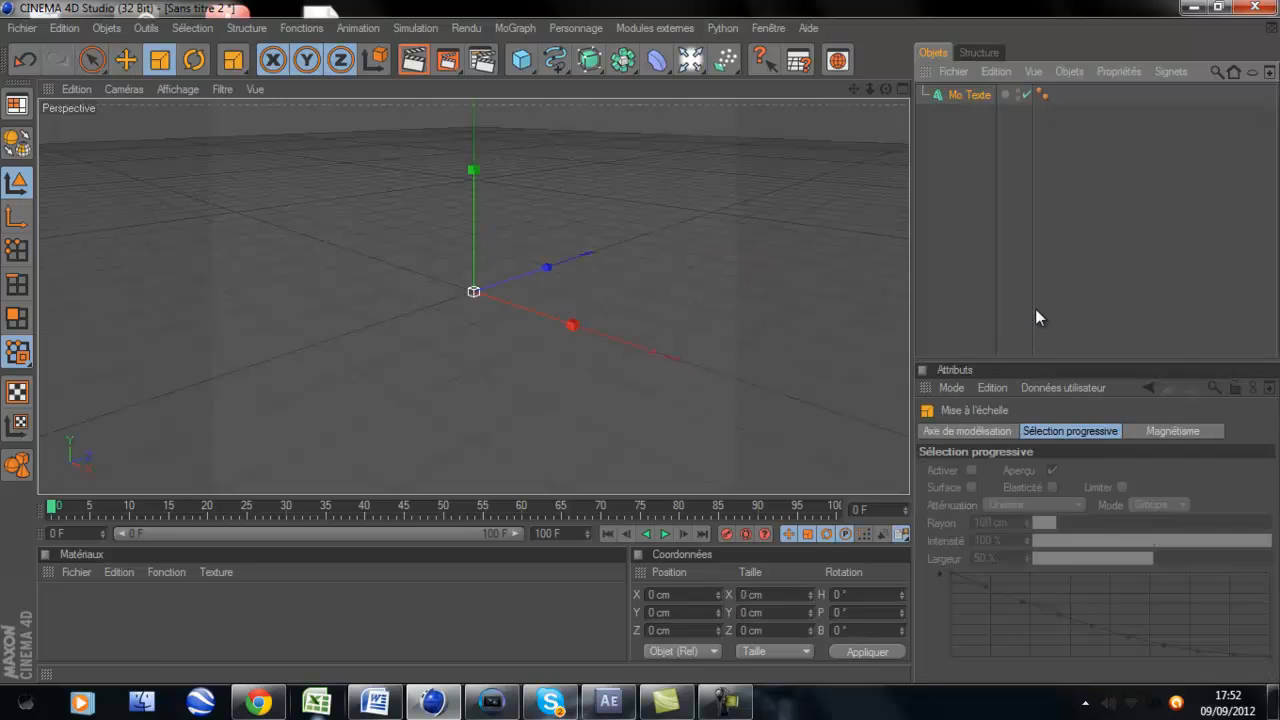
left_click(981, 94)
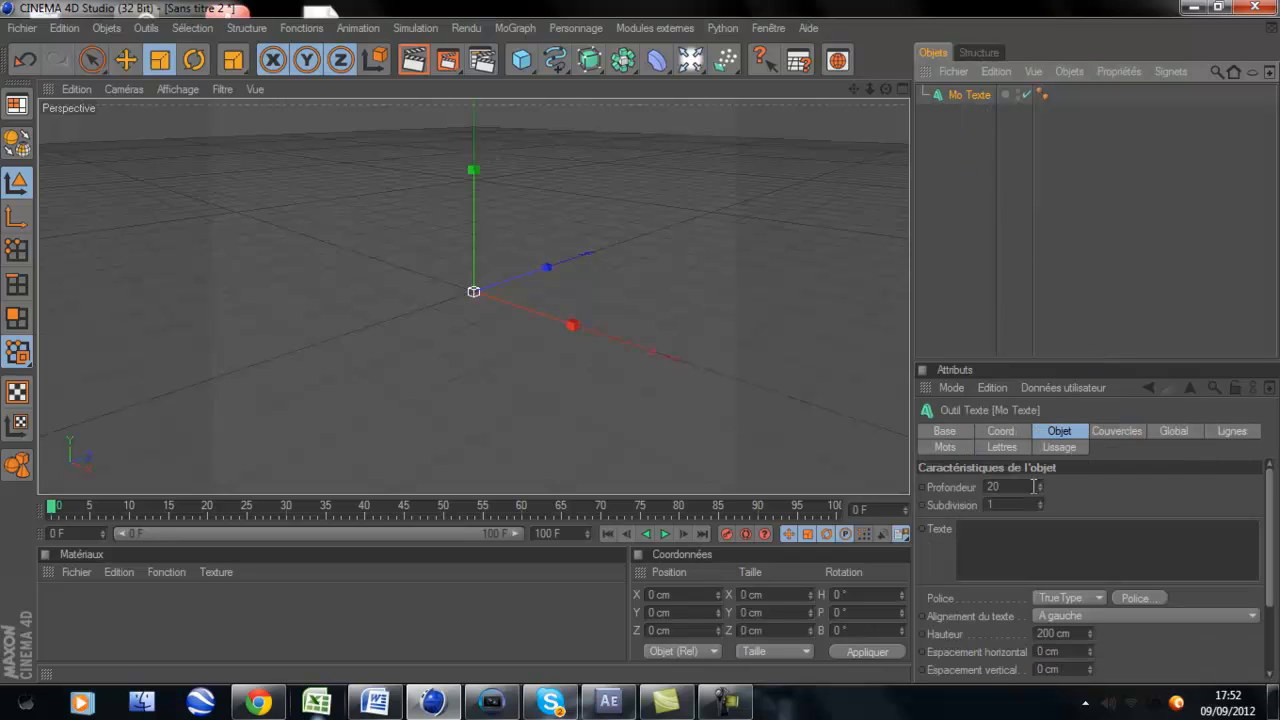
left_click(1028, 539)
left_click(1005, 530)
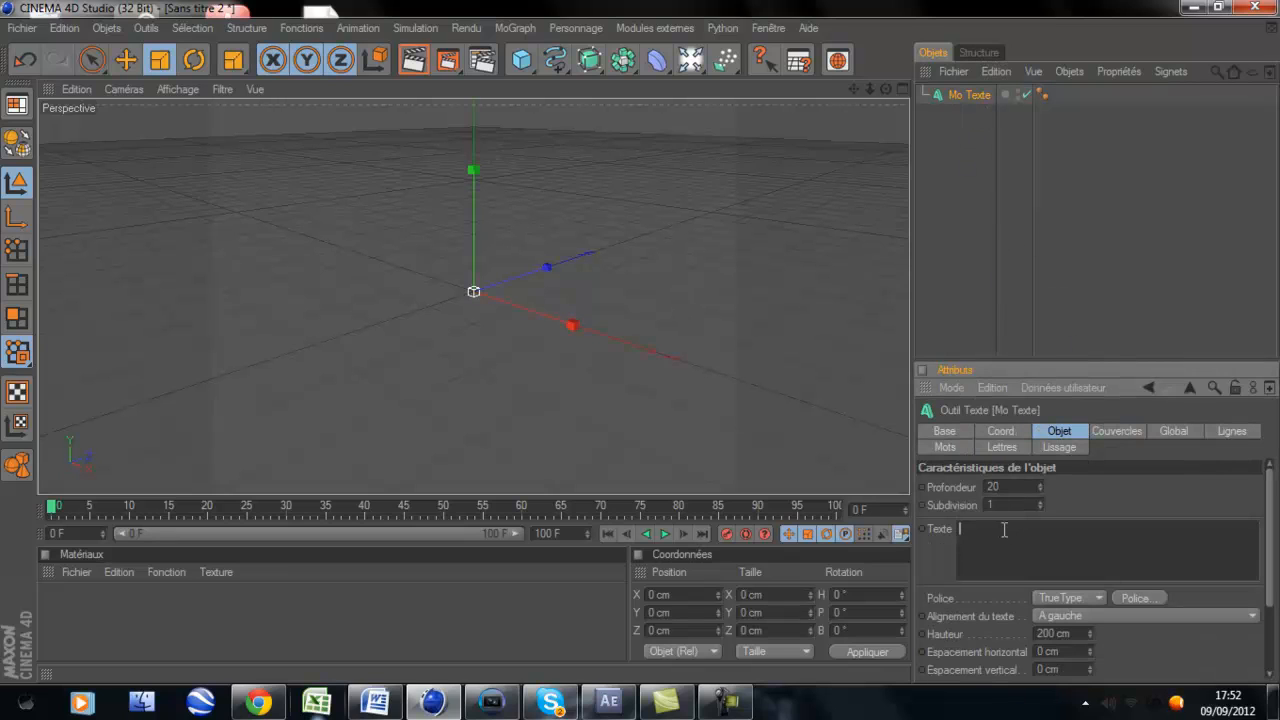
type("Tuto")
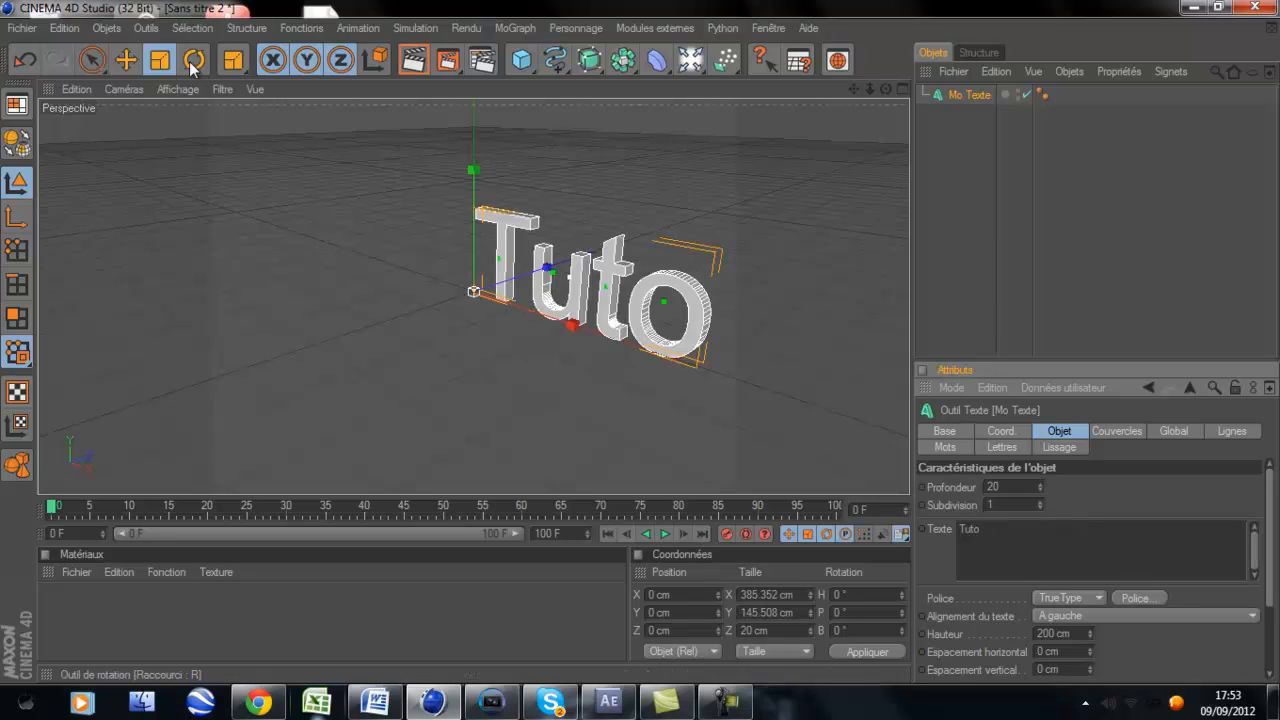
View the text nearly from the front and set its depth (Profondeur) to 50.
left_click_drag(886, 90, 636, 339)
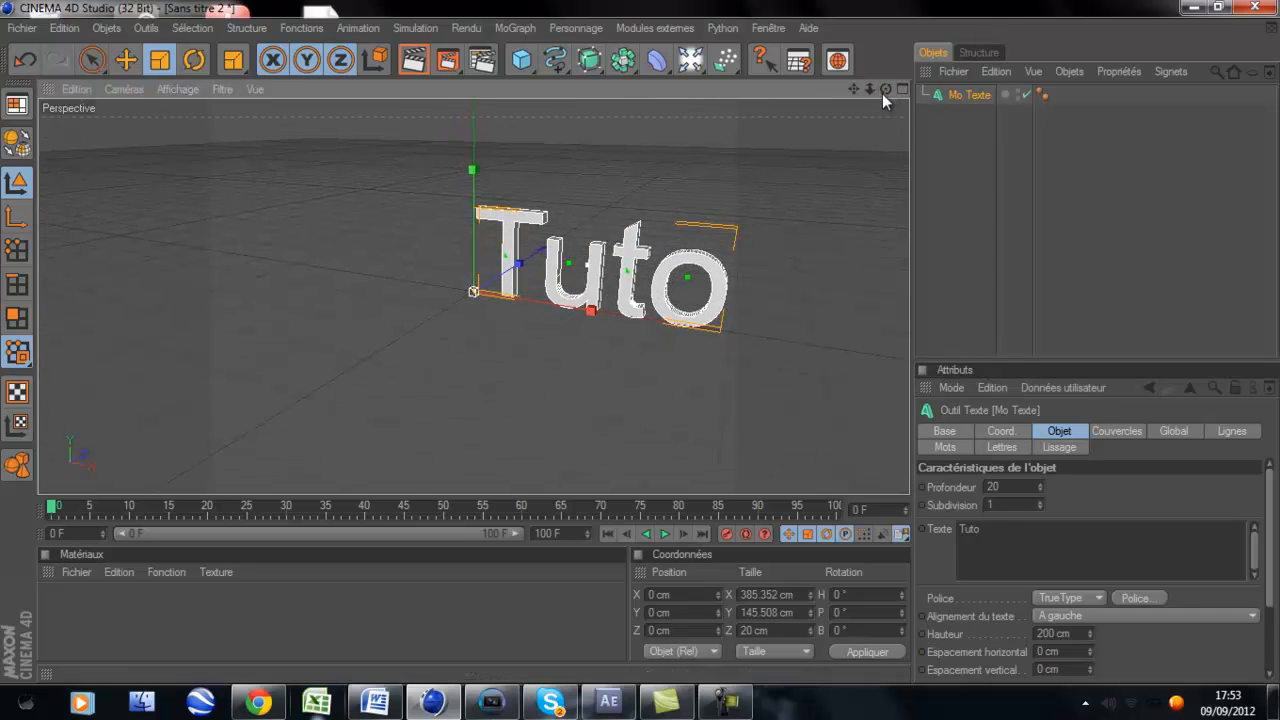
left_click_drag(867, 87, 638, 340)
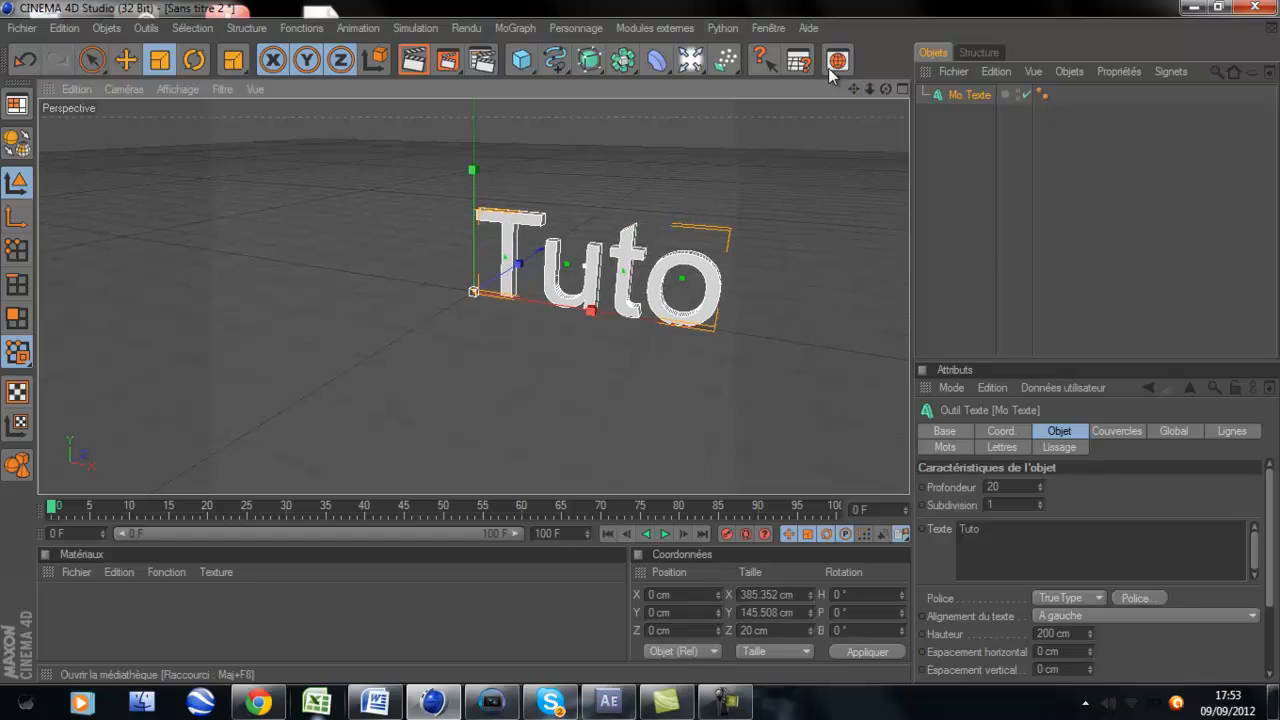
left_click_drag(853, 89, 659, 333)
left_click_drag(887, 89, 642, 341)
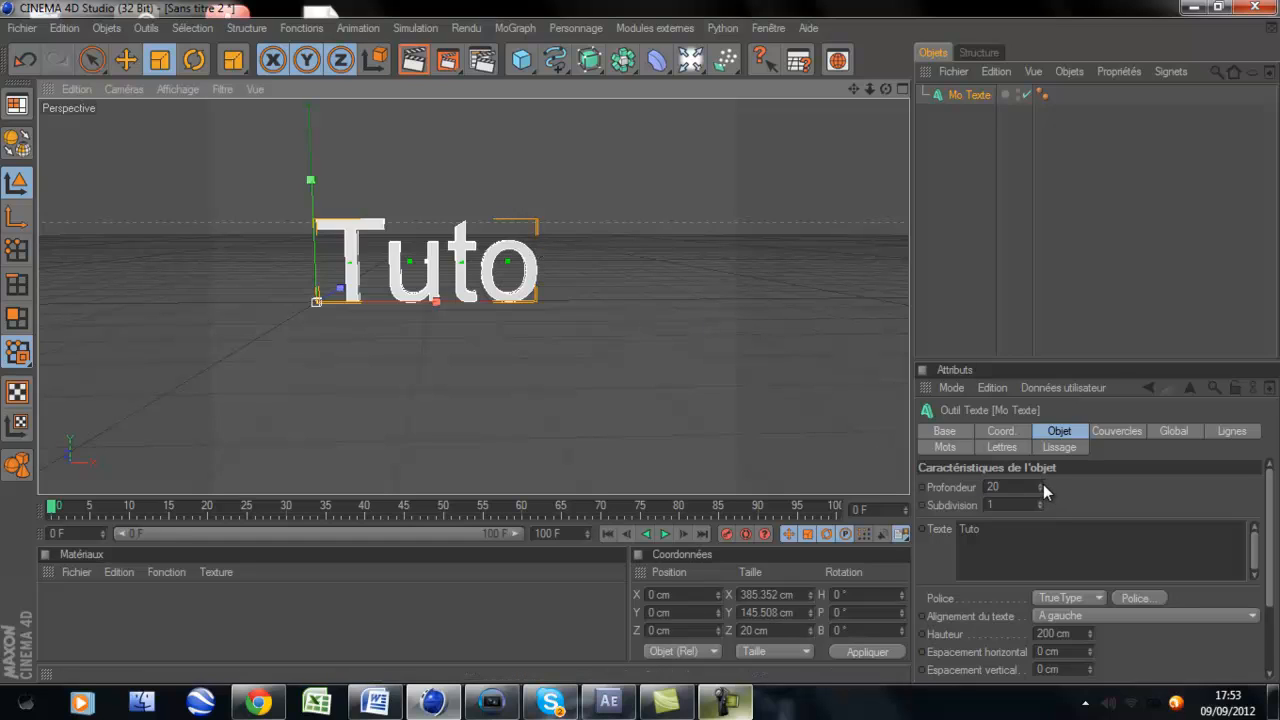
left_click_drag(1039, 485, 1039, 485)
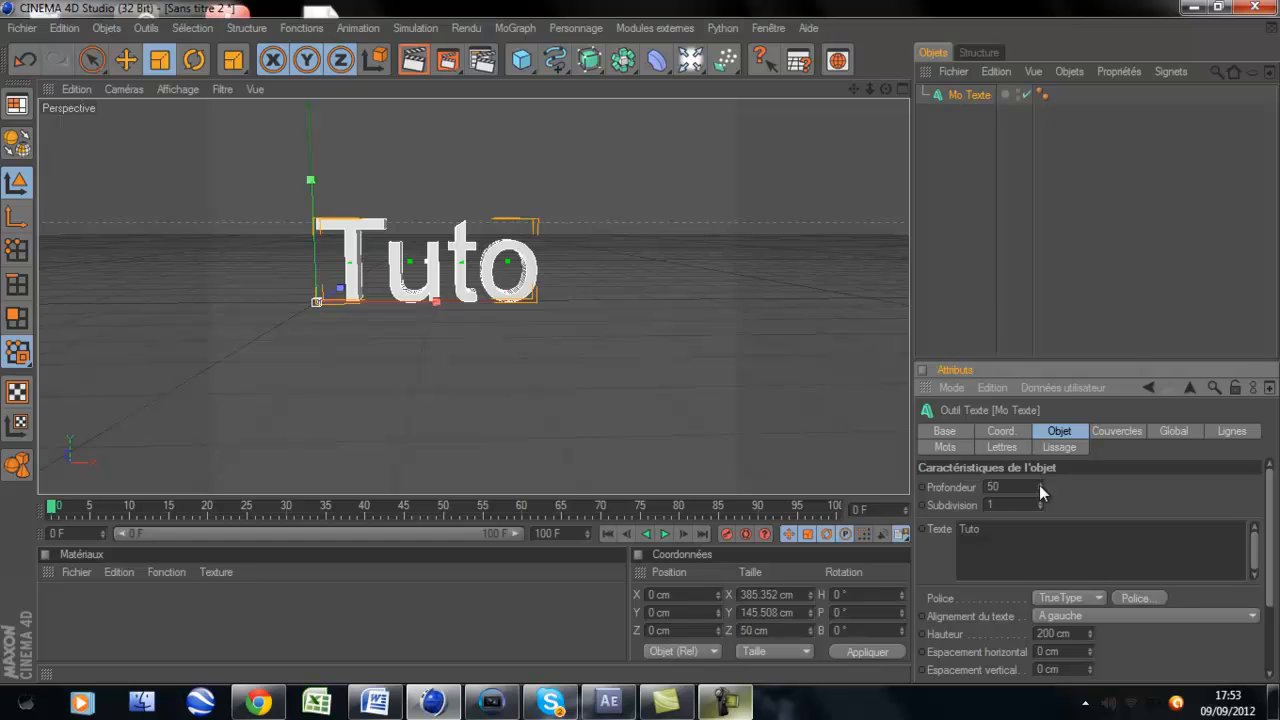
Duplicate the Mo Texte object and set the copy's depth (Profondeur) to 30.
left_click(975, 265)
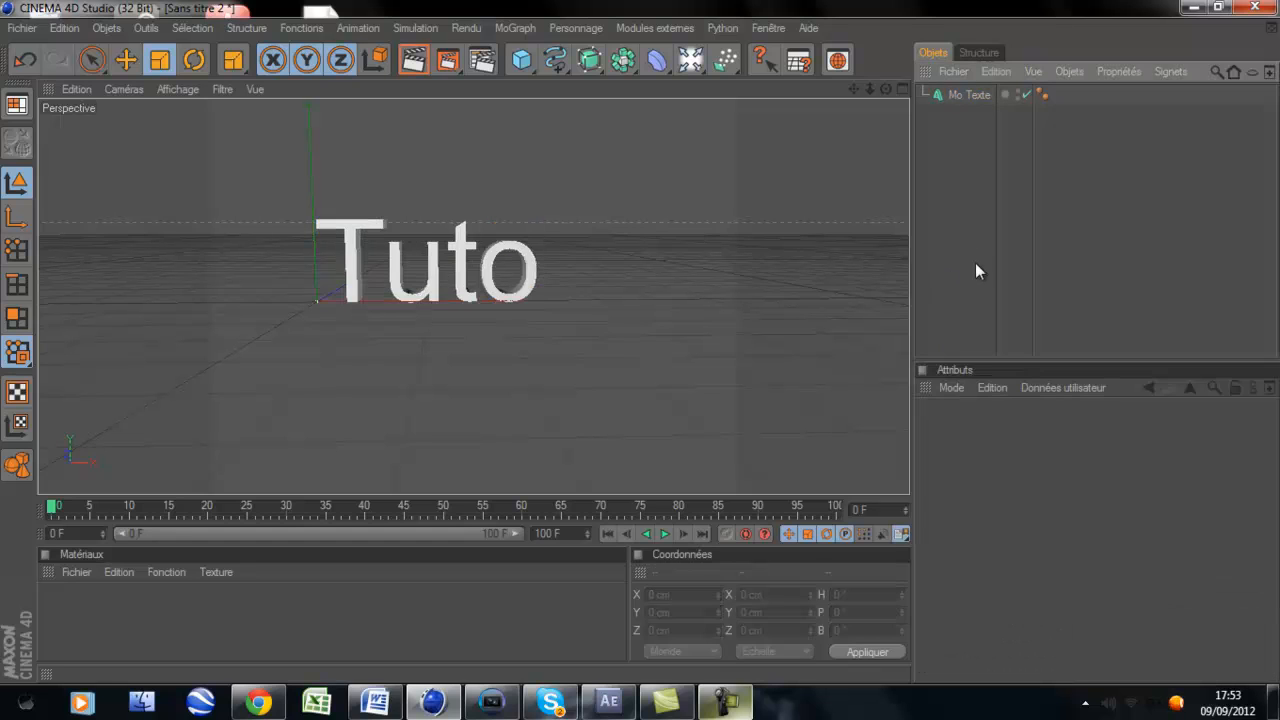
left_click(966, 96)
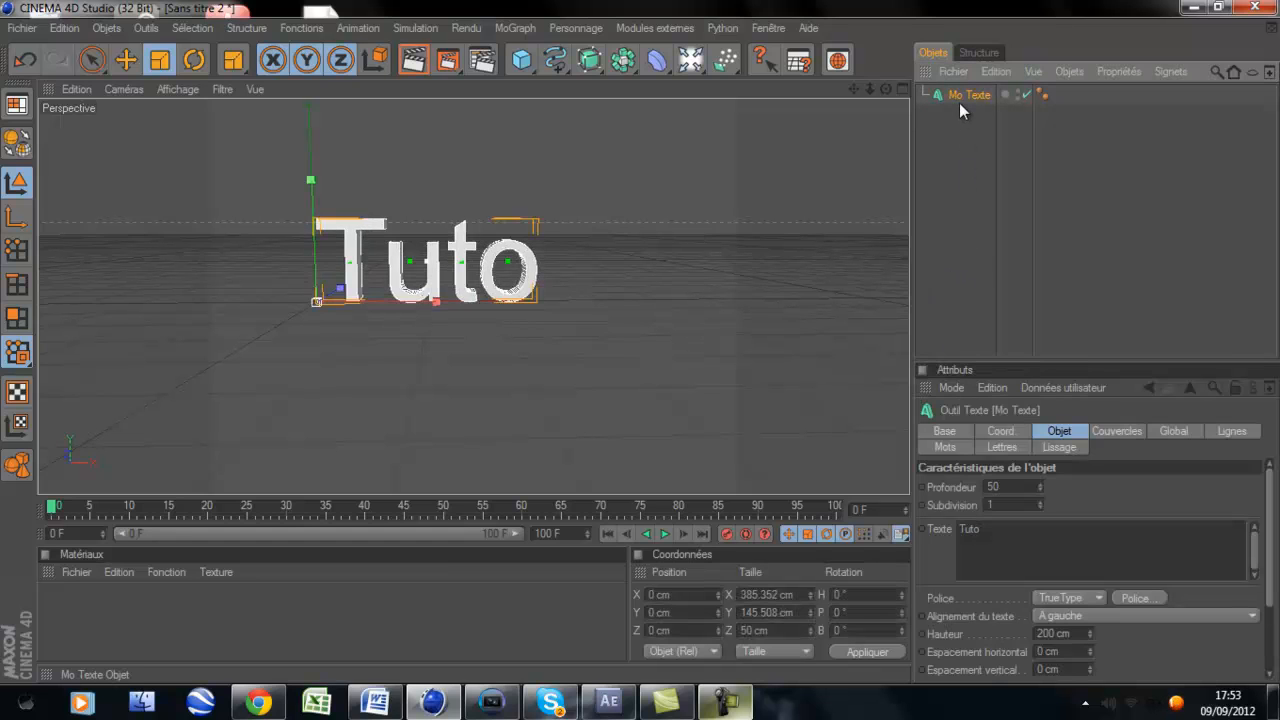
left_click(949, 157)
key("ctrl+v")
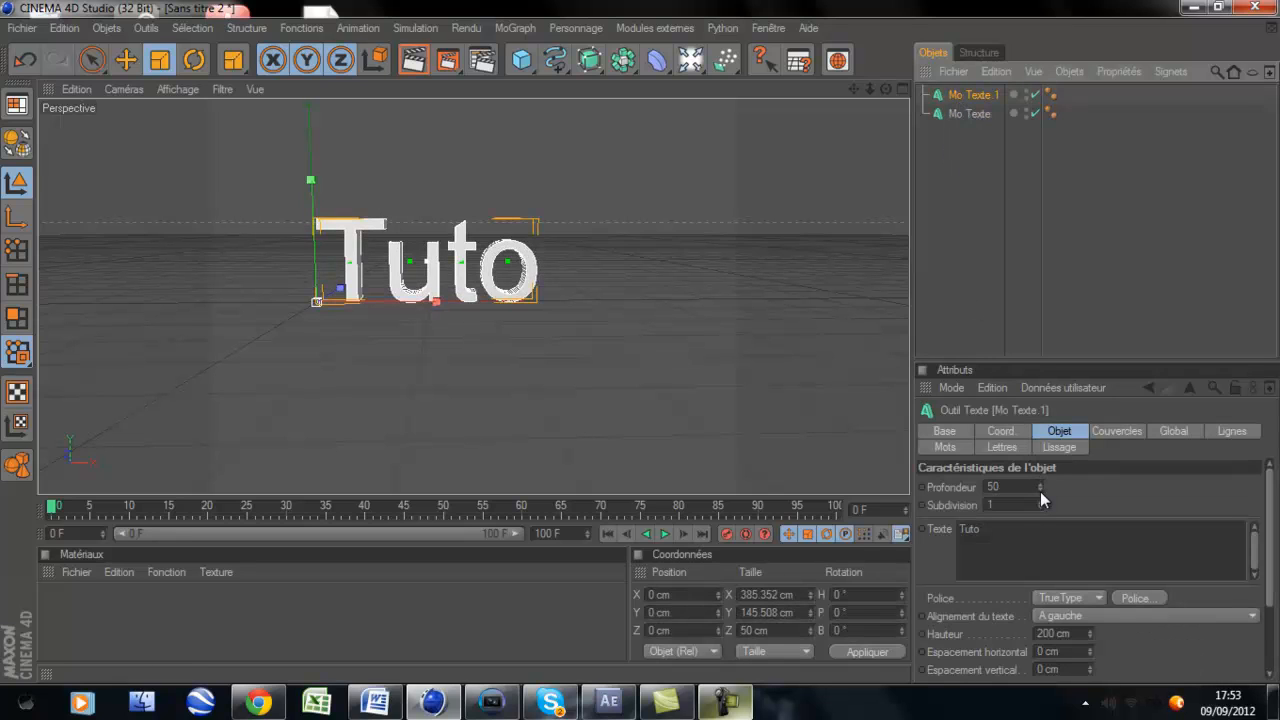
left_click_drag(1040, 488, 1038, 485)
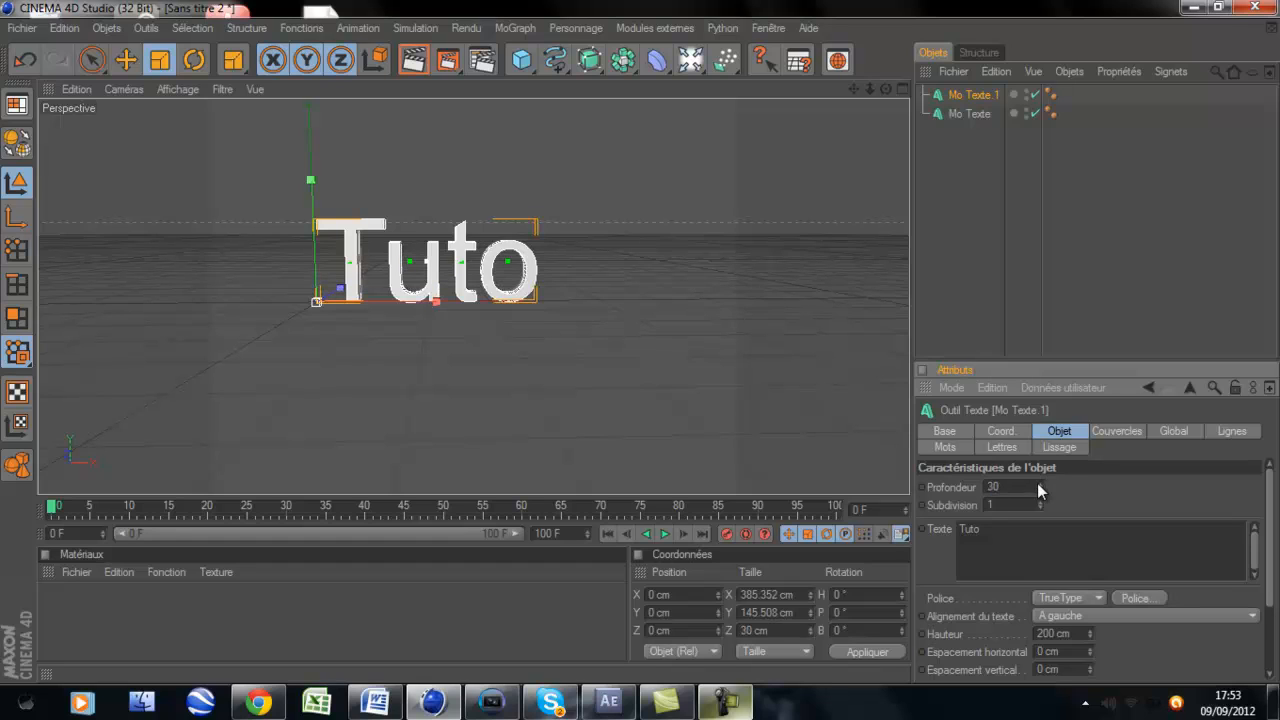
Set both the start and end caps of the original Mo Texte object to Couvercle et biseau.
left_click(962, 113)
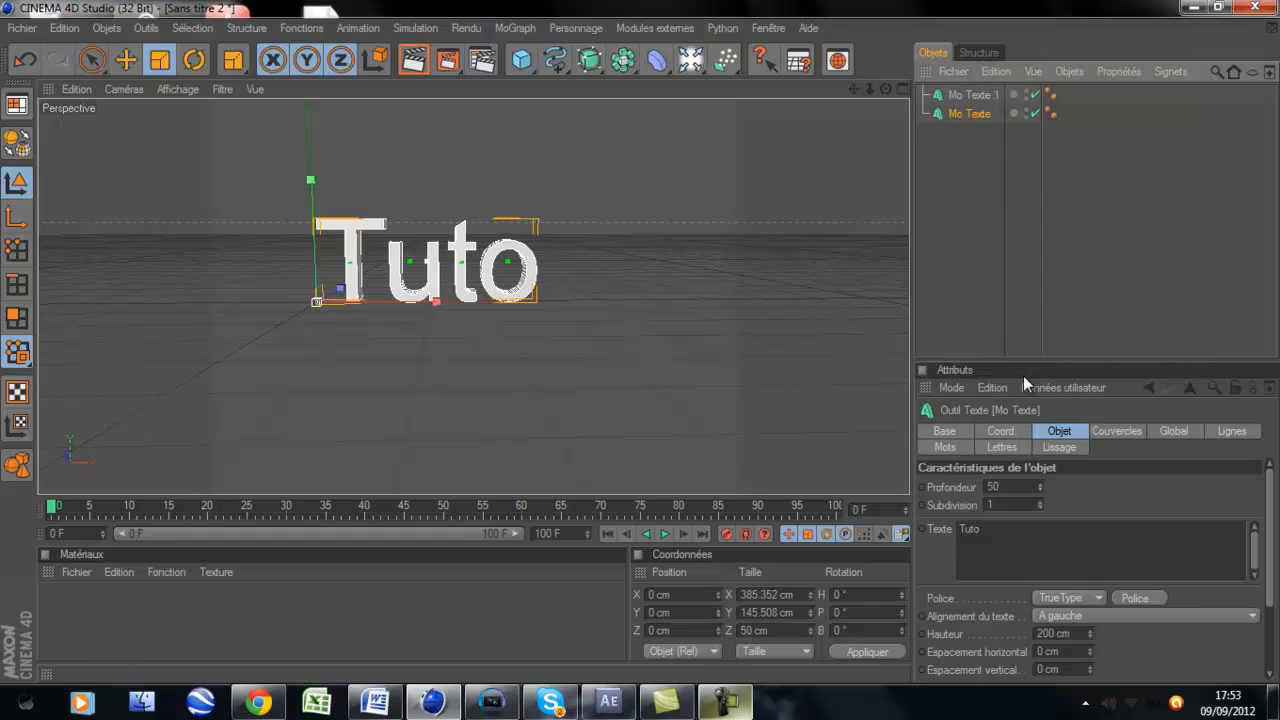
left_click(1106, 430)
left_click(1107, 485)
left_click(1110, 559)
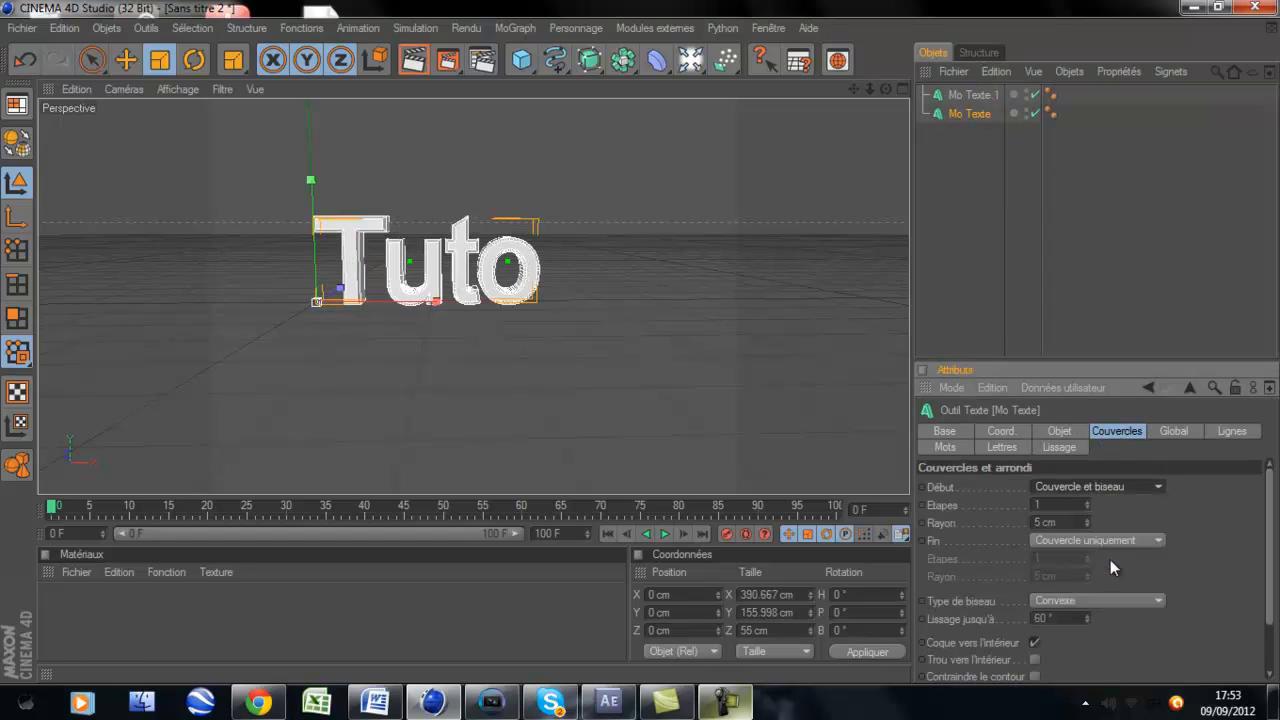
left_click(1119, 540)
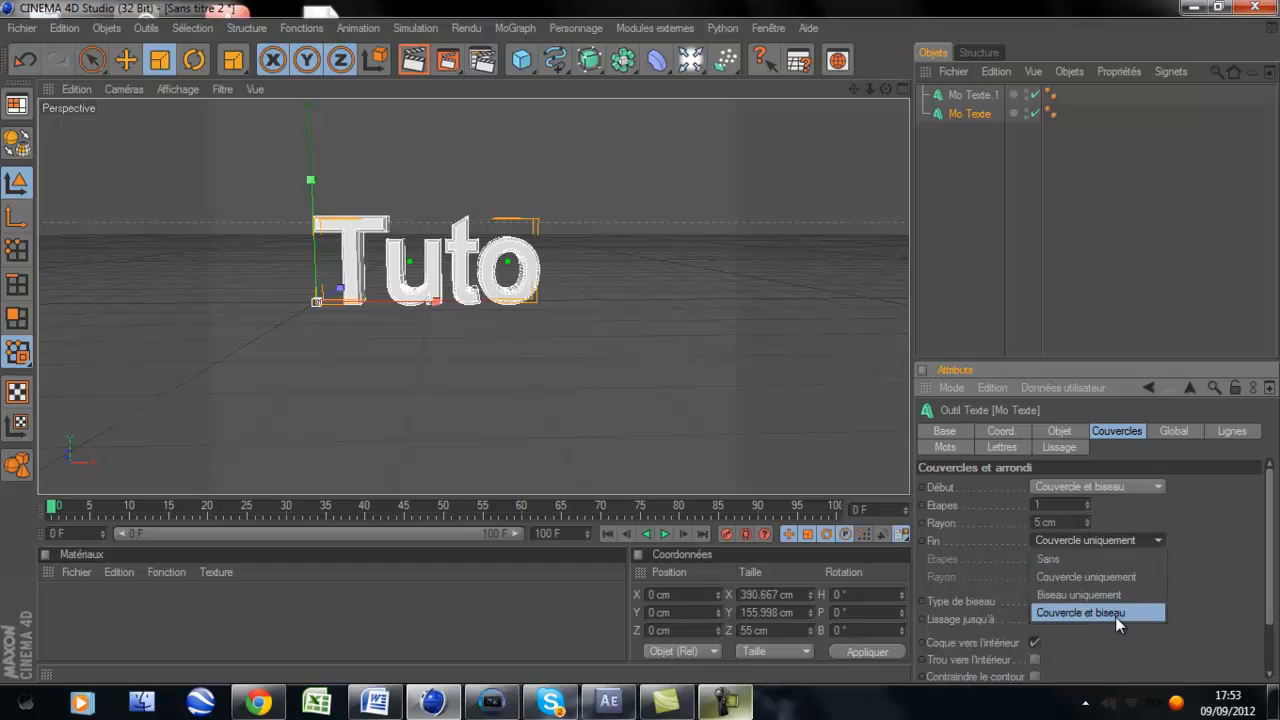
left_click(1115, 613)
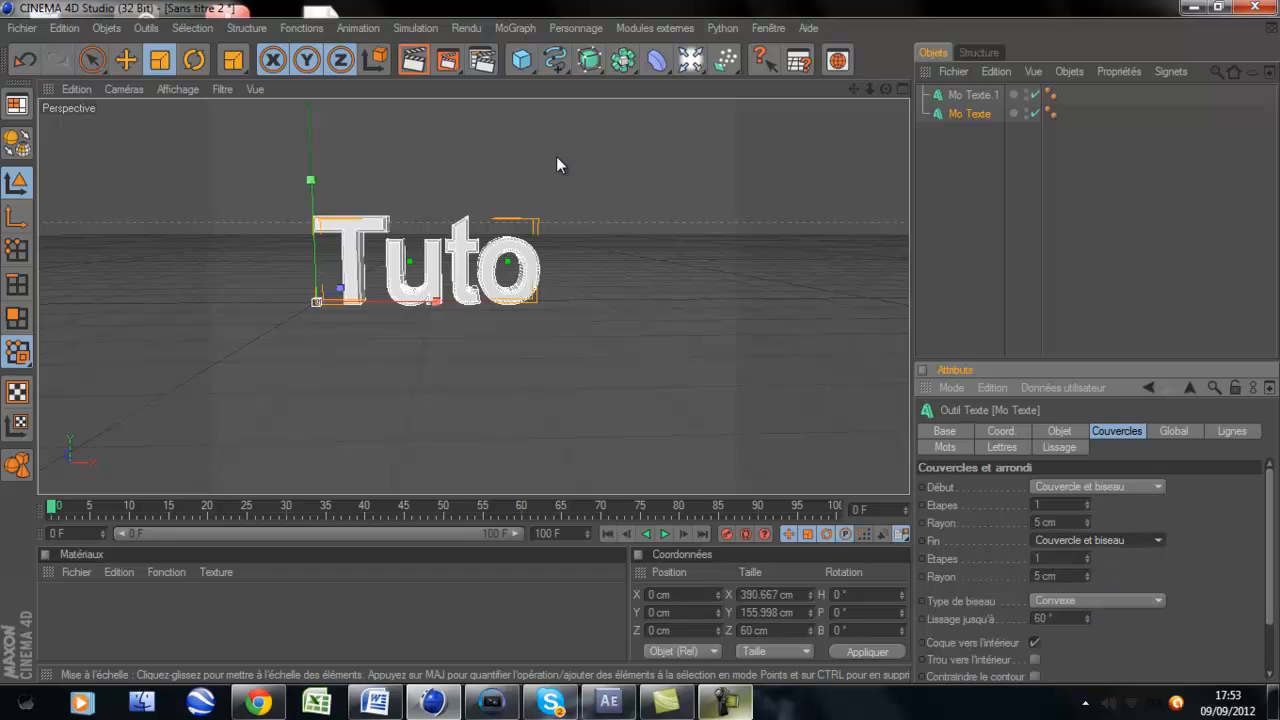
Render the active view from two different angles to examine the bevelled text.
left_click(415, 64)
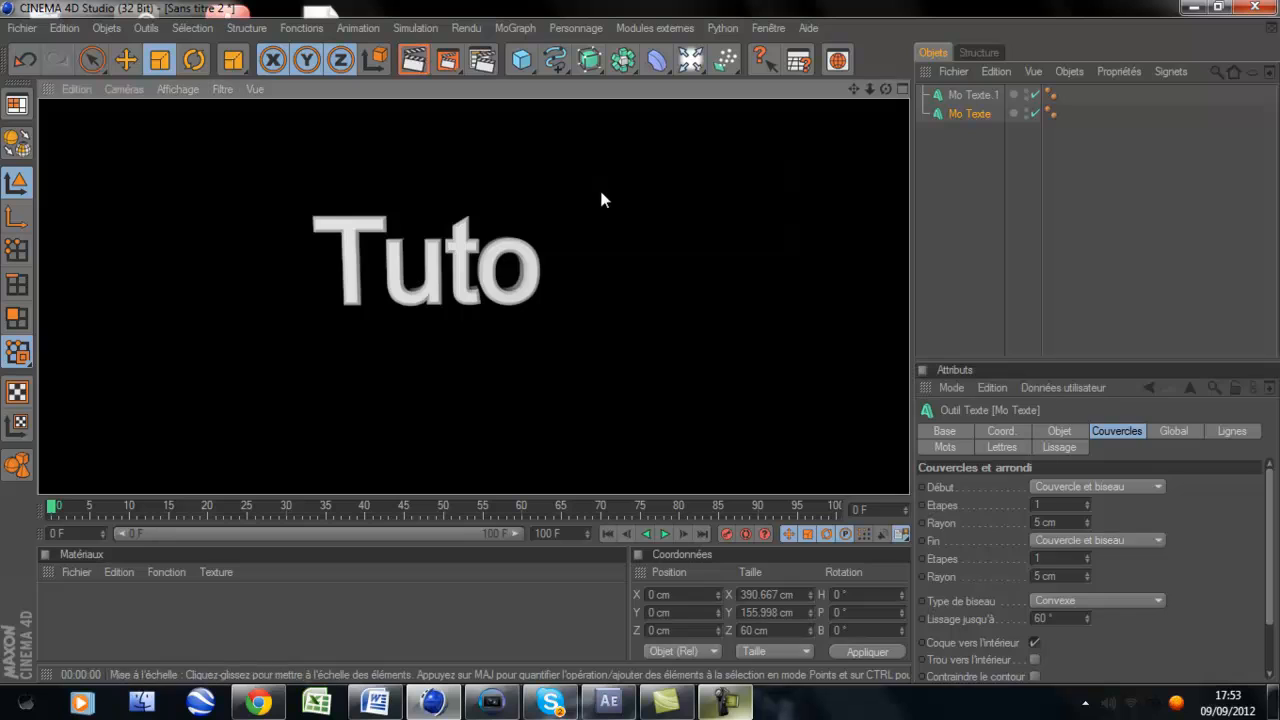
left_click(601, 194)
left_click_drag(885, 89, 641, 341)
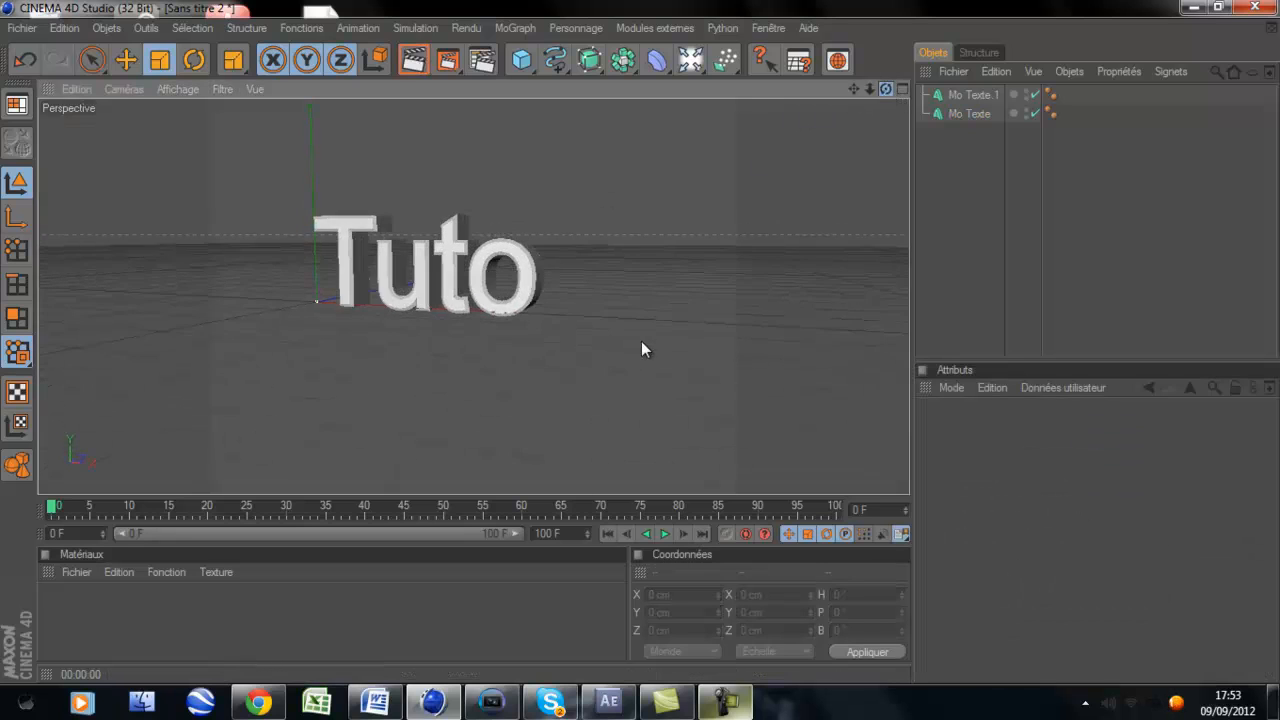
left_click(415, 64)
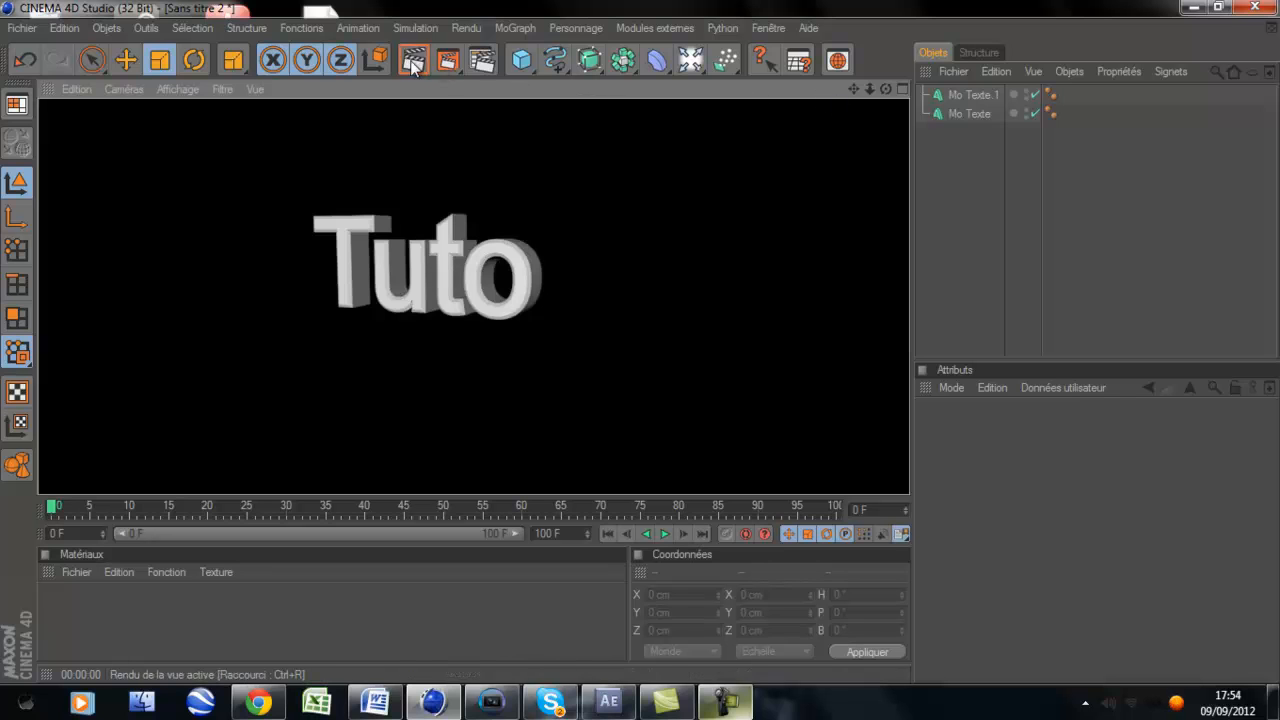
left_click(640, 342)
left_click_drag(885, 89, 642, 342)
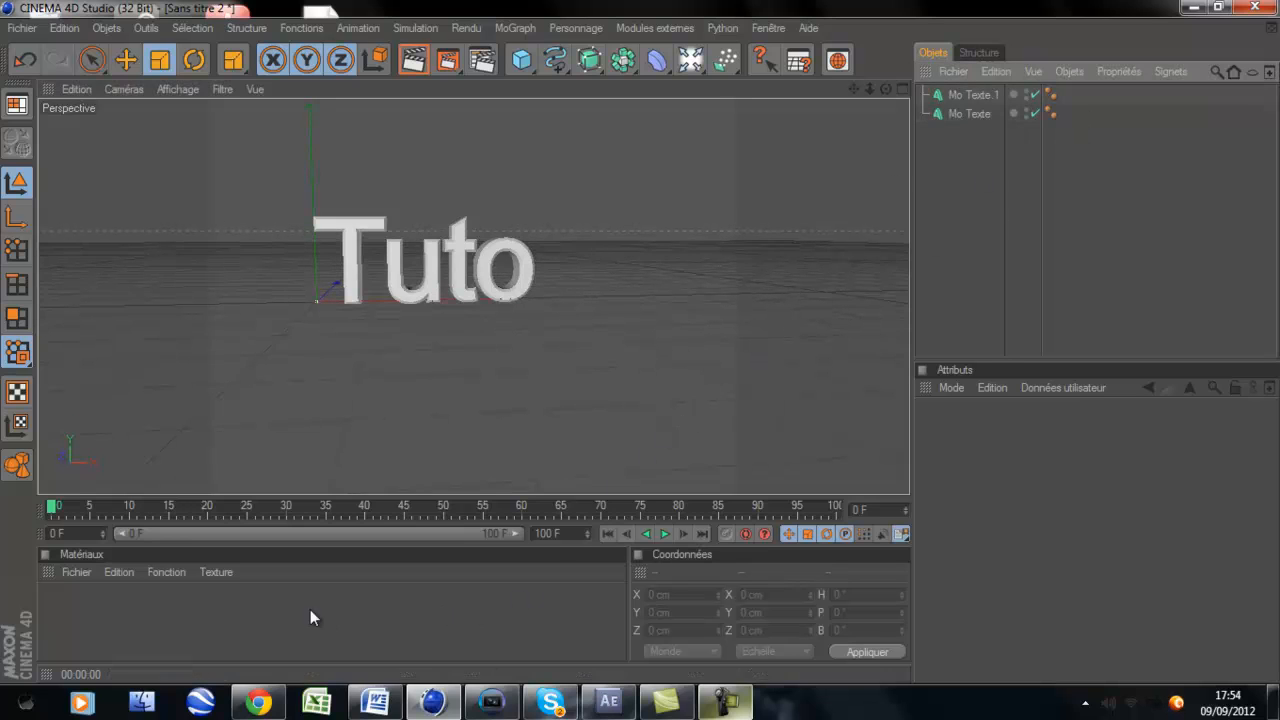
Create a new material and set the blue component of its colour to 208.
double_click(193, 612)
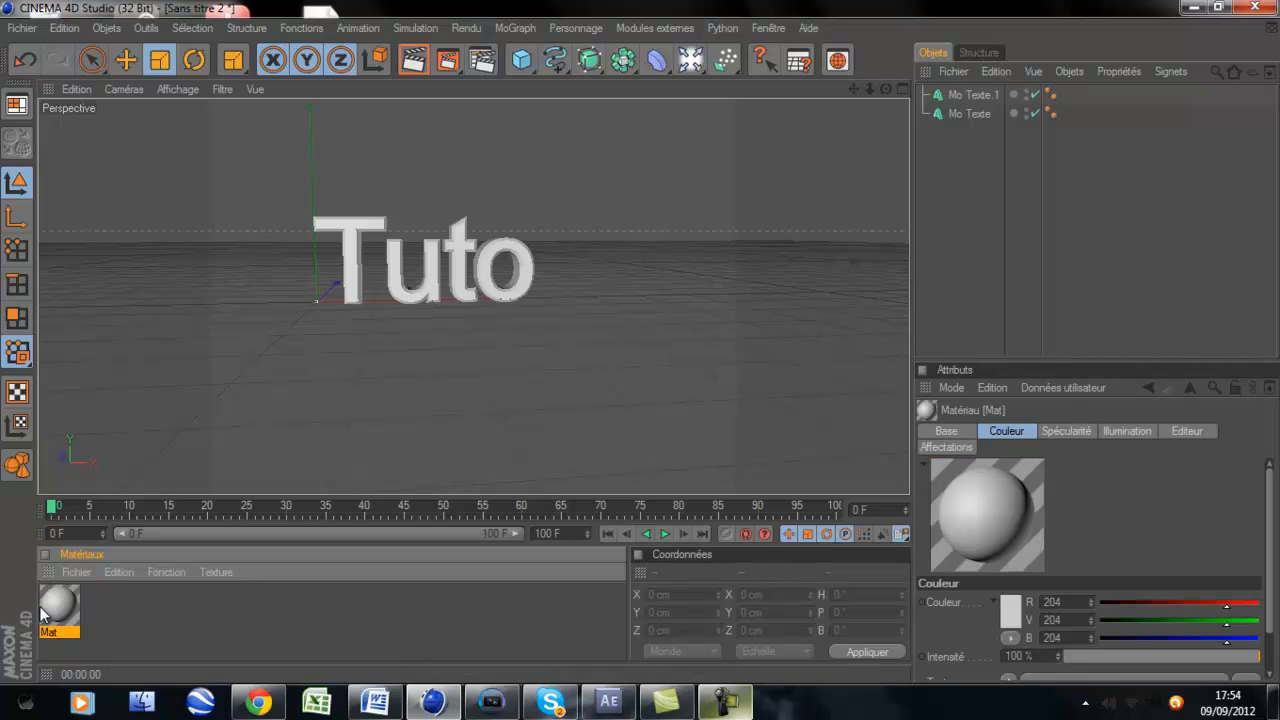
double_click(72, 608)
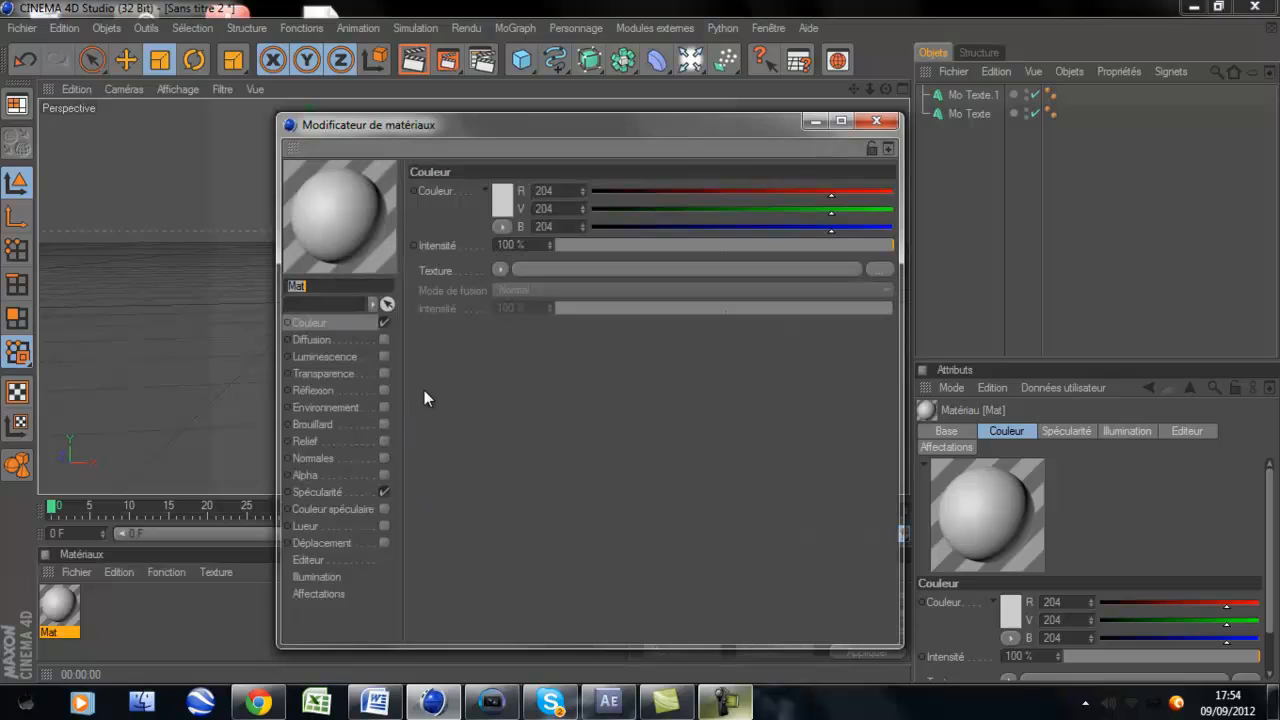
left_click(832, 233)
Load Texture_10_by_PrincessBubblebutt.jpg from the gfx folder as the material's colour texture, copying the image into the document folder.
left_click(502, 269)
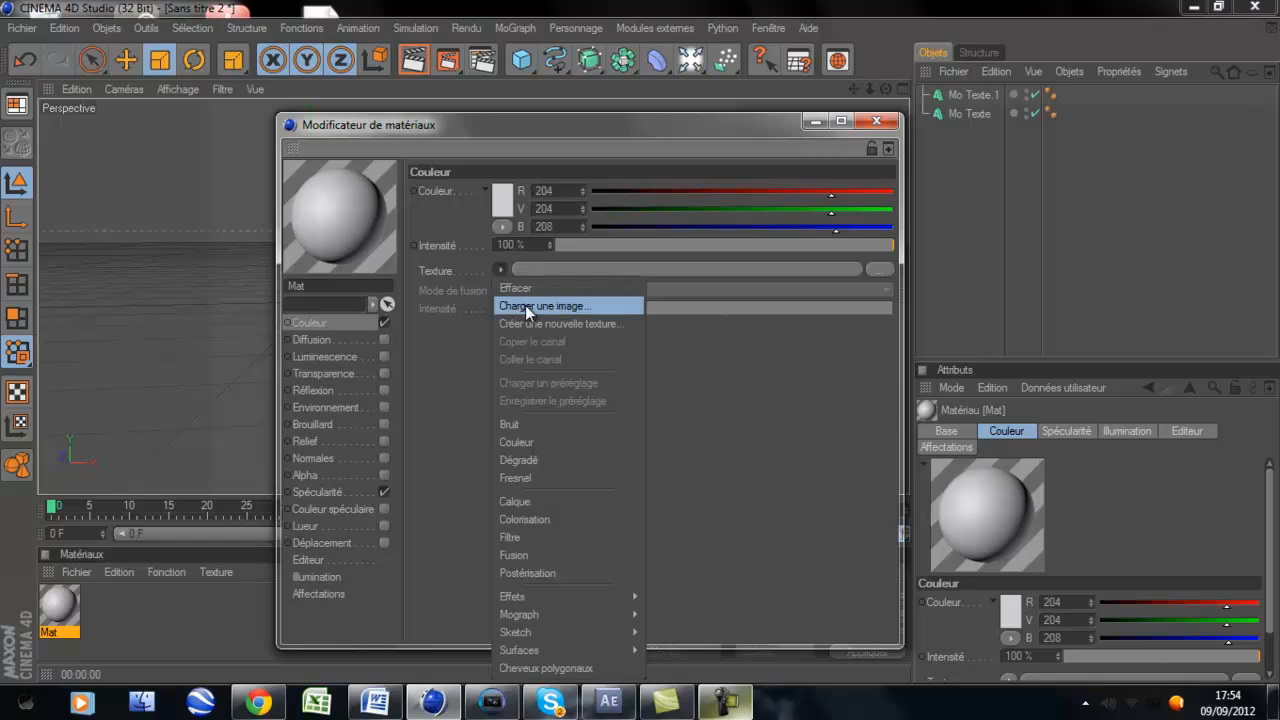
left_click(529, 307)
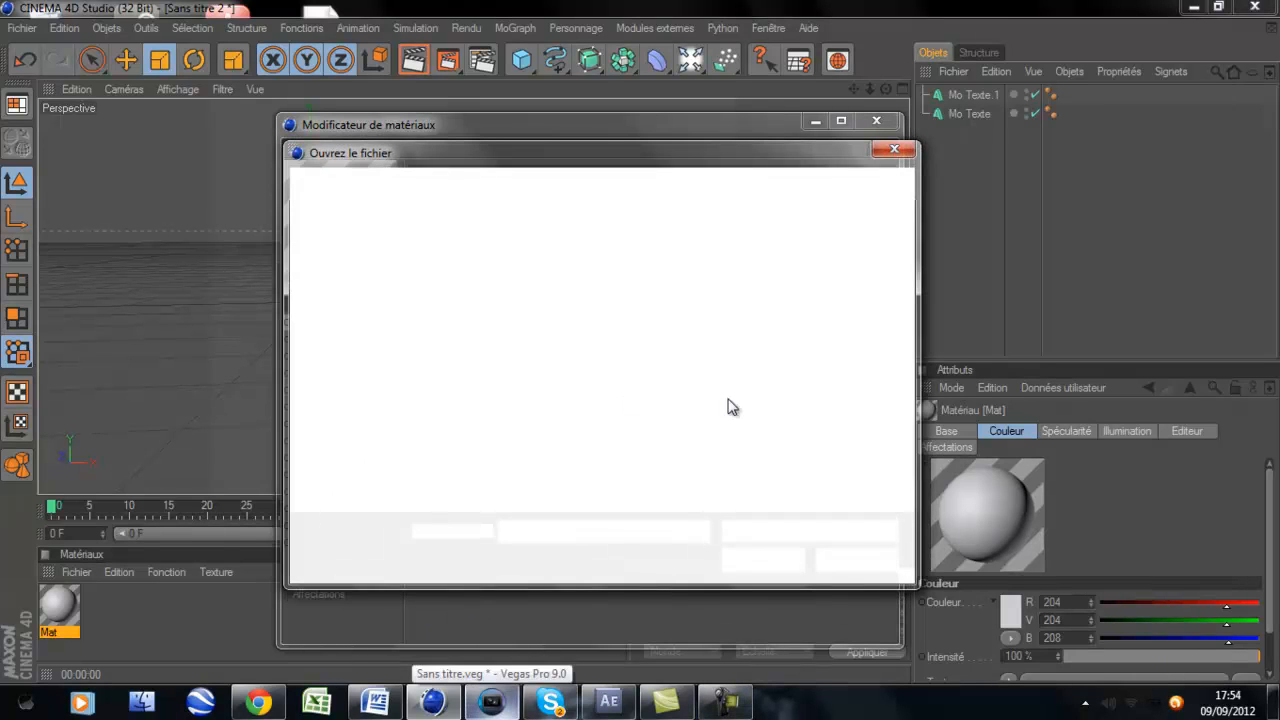
left_click_drag(643, 283, 631, 413)
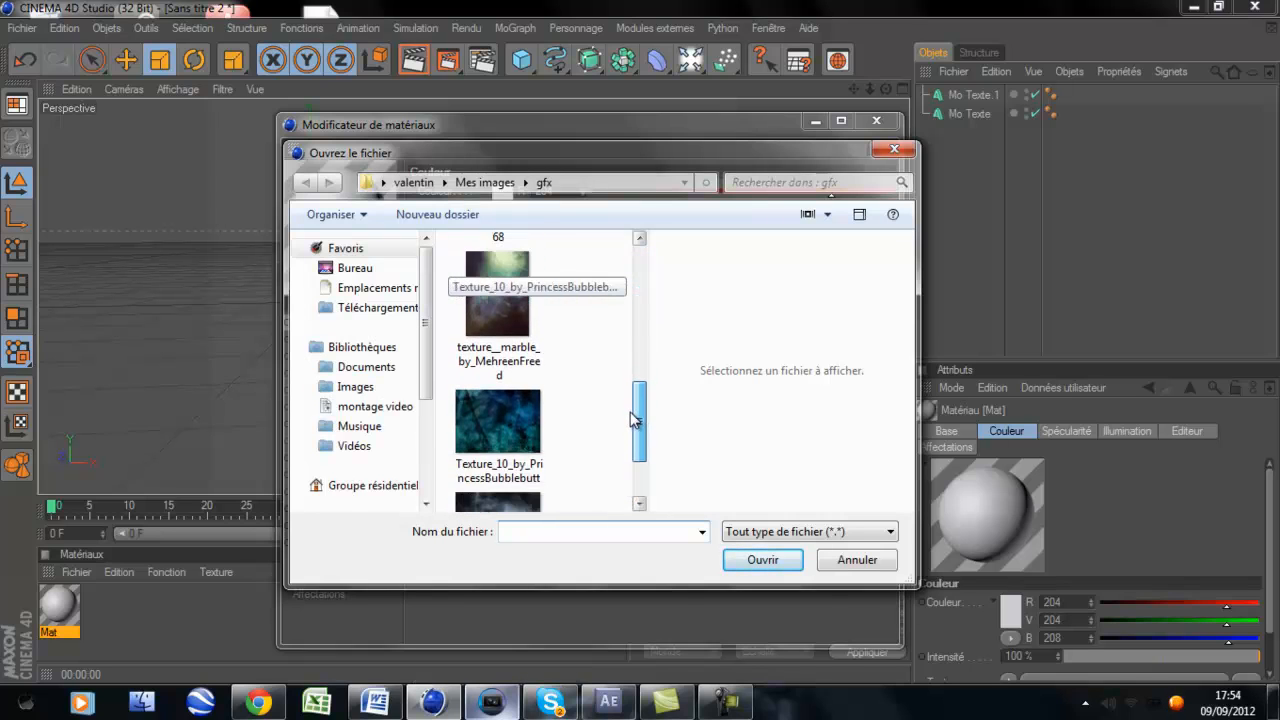
left_click(501, 420)
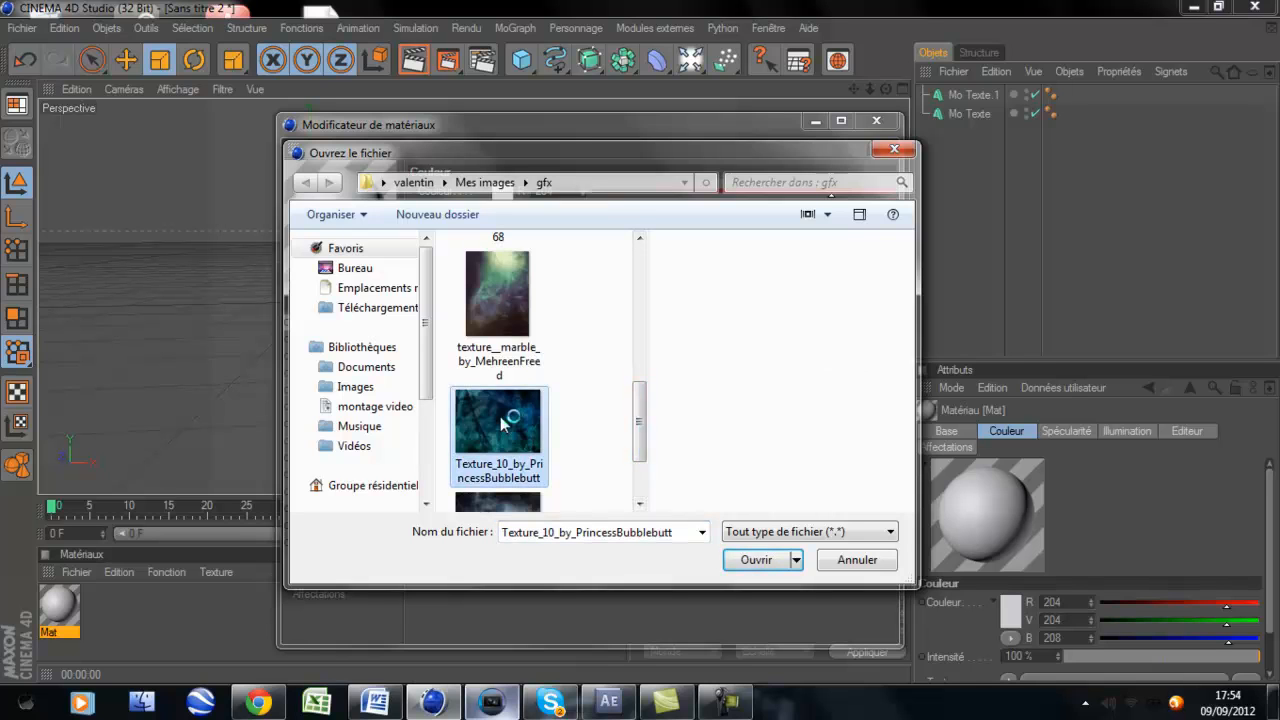
left_click(758, 559)
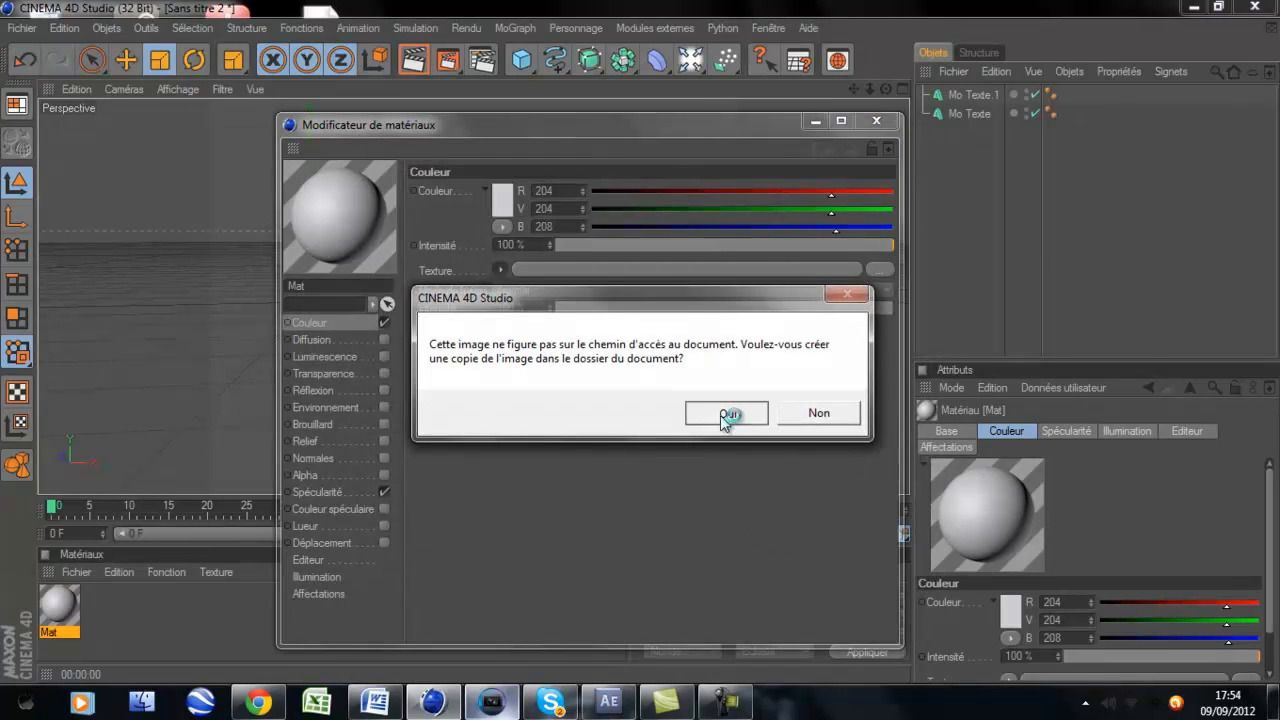
left_click(727, 413)
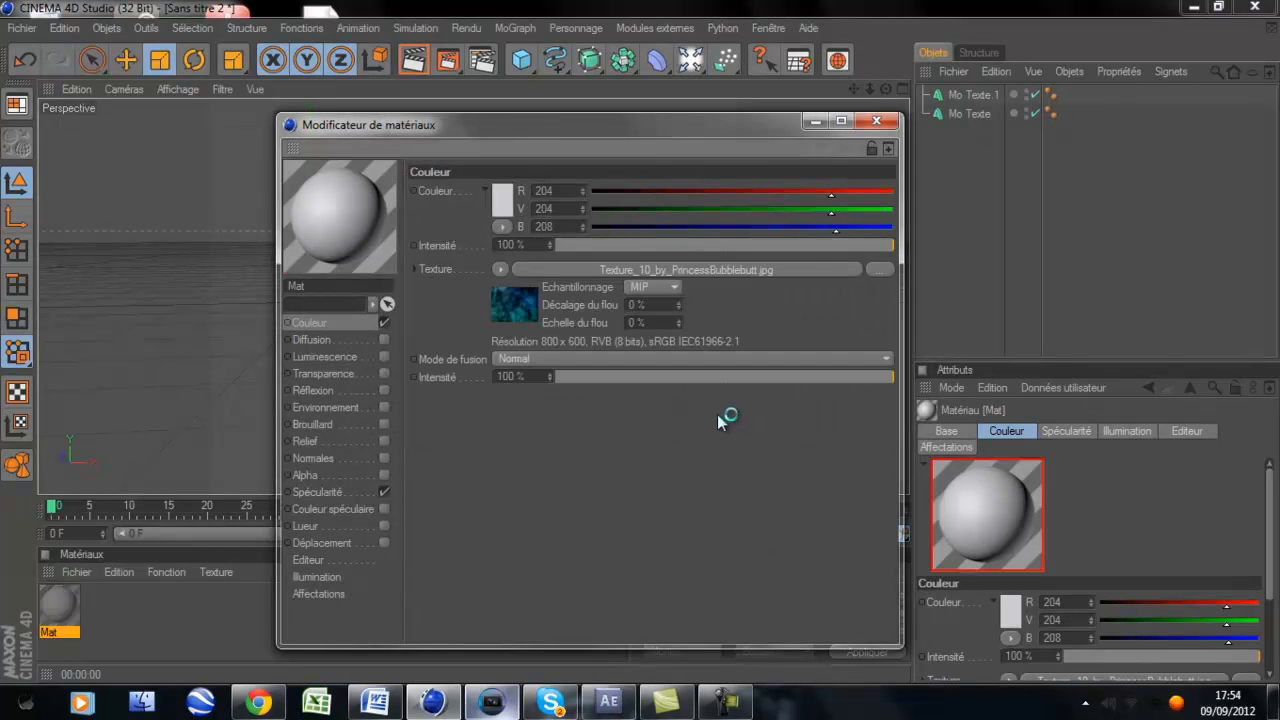
left_click(876, 124)
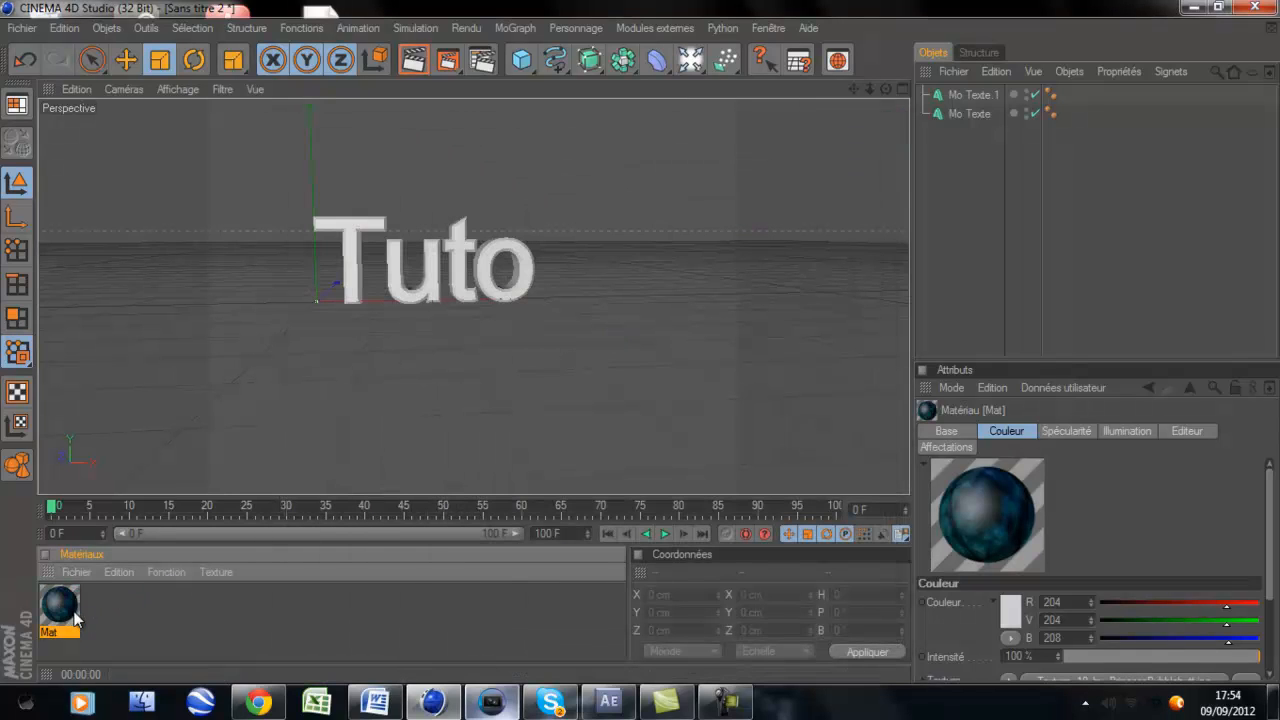
Apply the Mat material to the original Mo Texte object and render the active view to check the texture.
left_click_drag(74, 618, 981, 115)
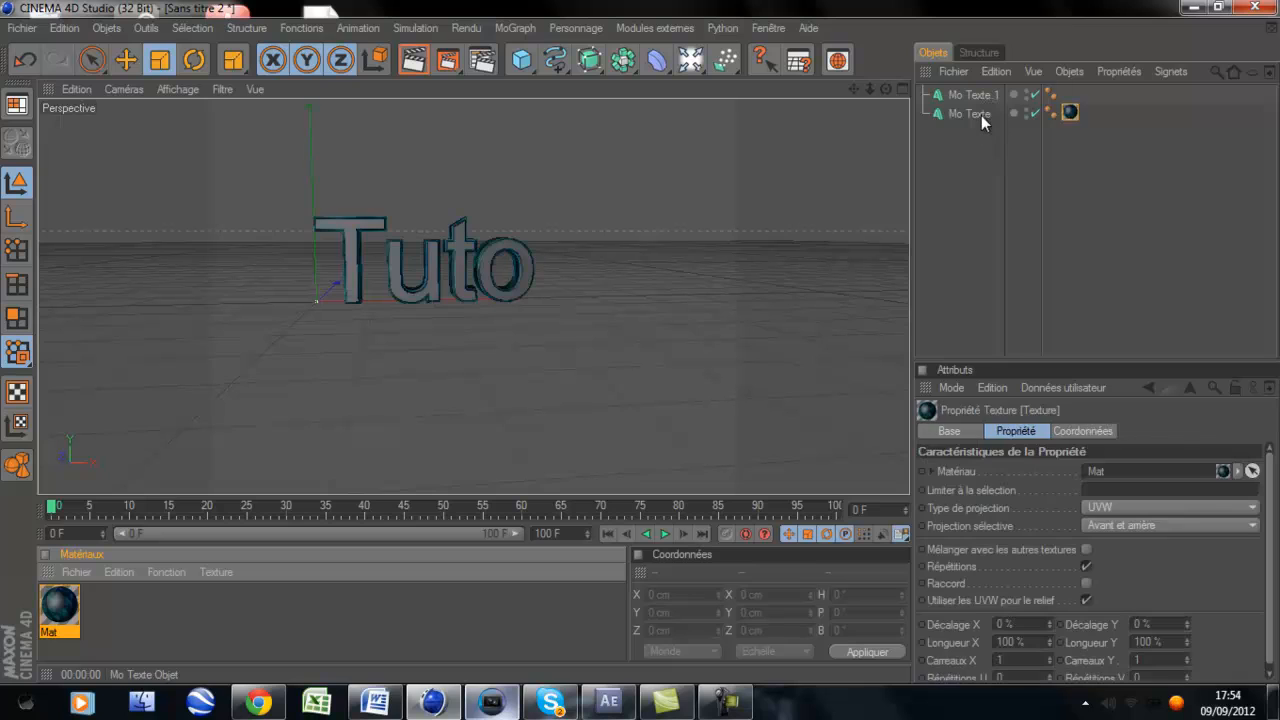
left_click(671, 163)
left_click(416, 62)
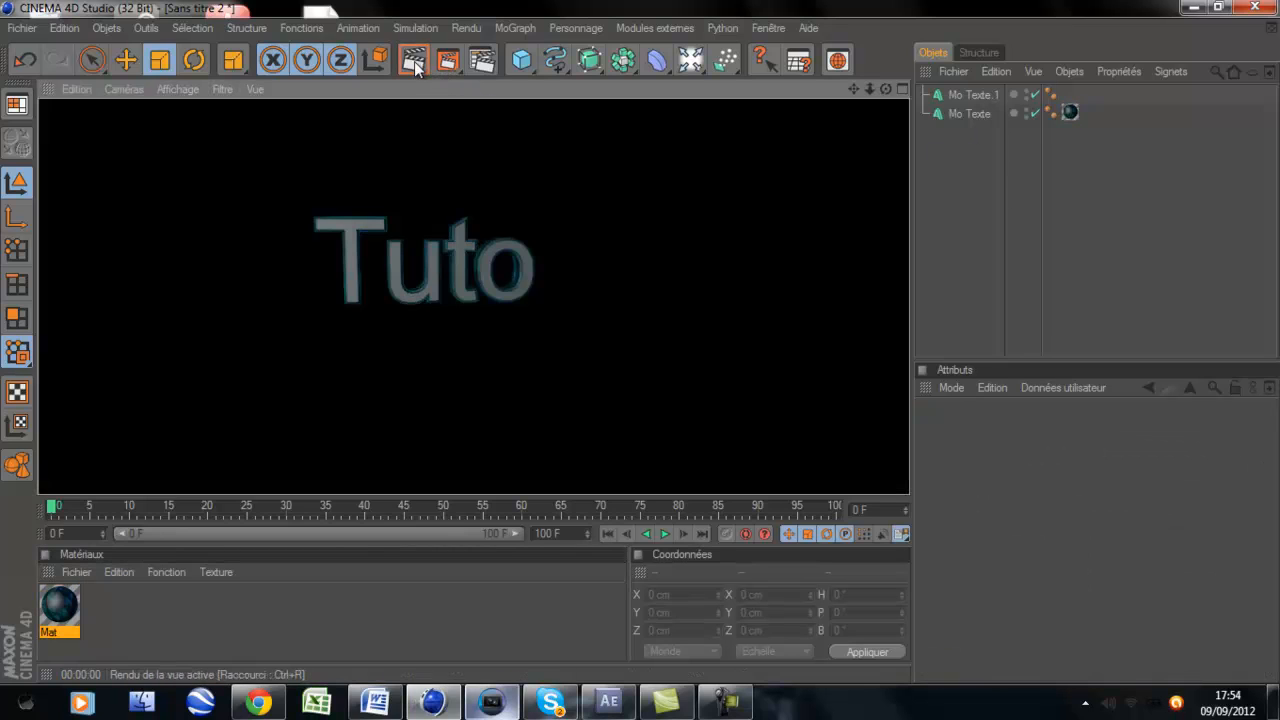
left_click(640, 344)
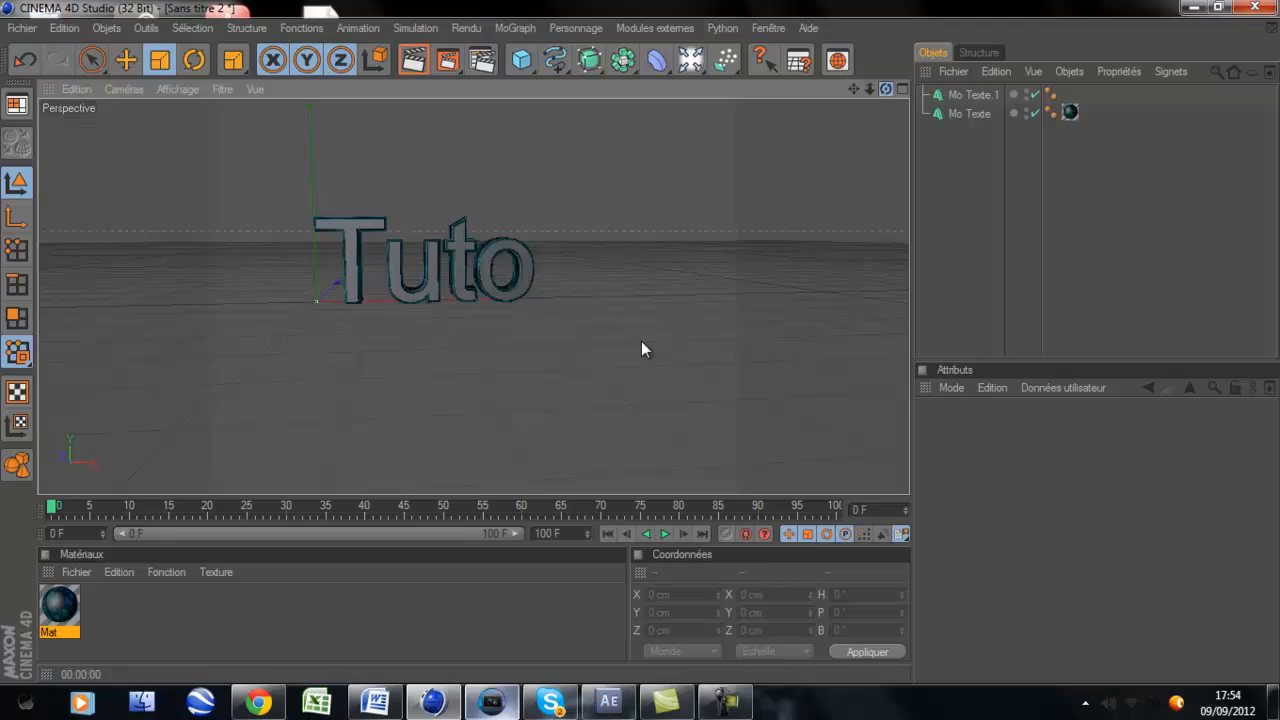
left_click_drag(636, 341, 638, 341)
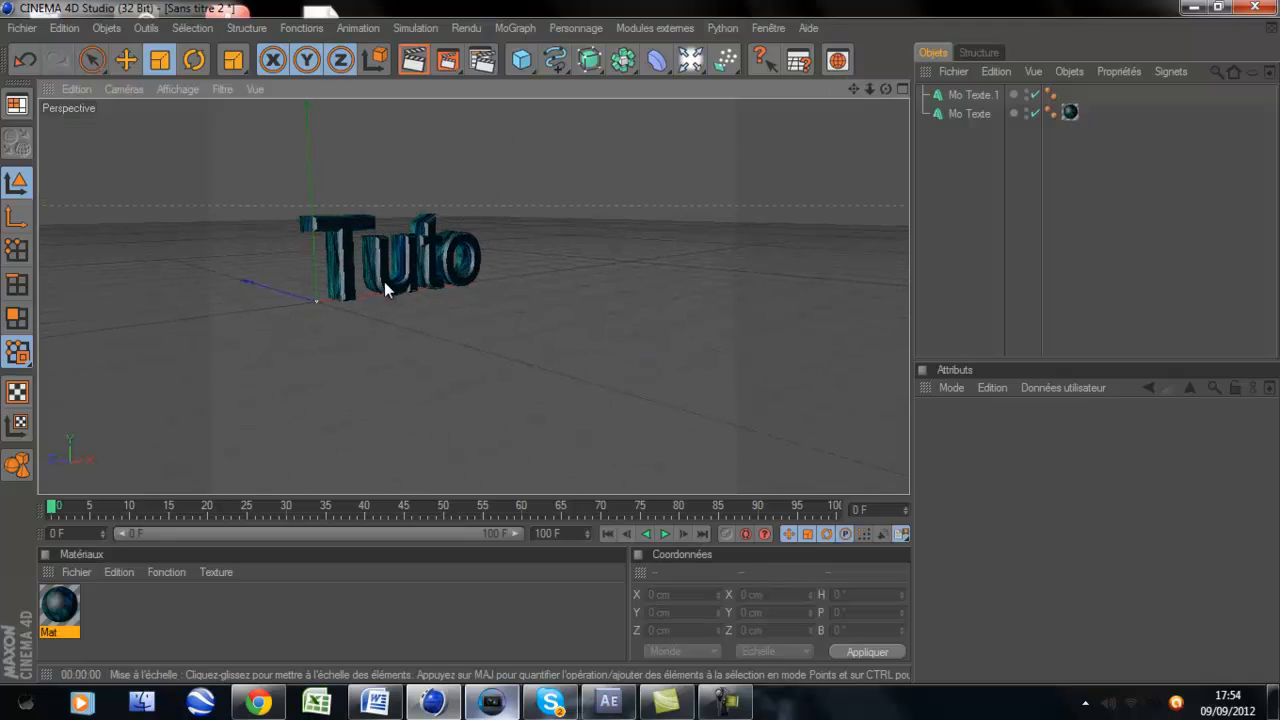
Try the texture tag on Mo Texte.1 and return it to the original Mo Texte.
left_click_drag(1070, 112, 974, 93)
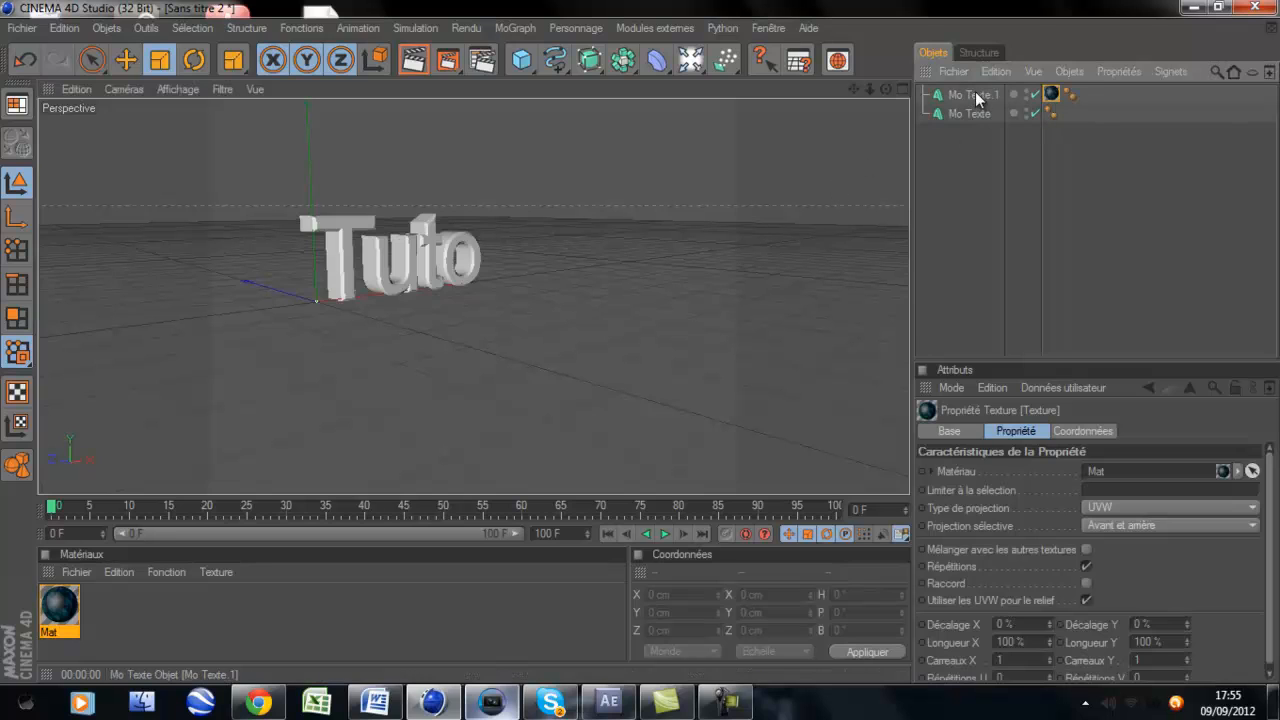
left_click(1060, 121)
left_click_drag(1051, 93, 1049, 116)
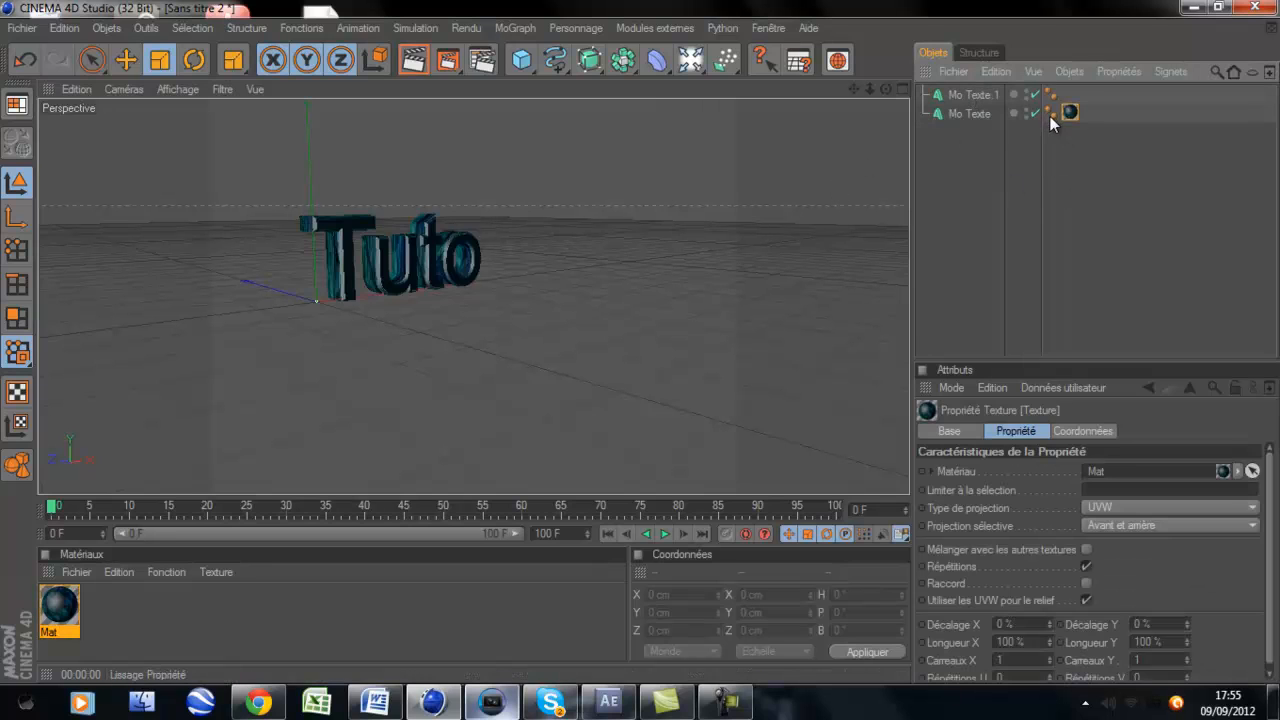
Render the angled view to examine the textured letters, and return to a near-frontal view.
left_click(424, 64)
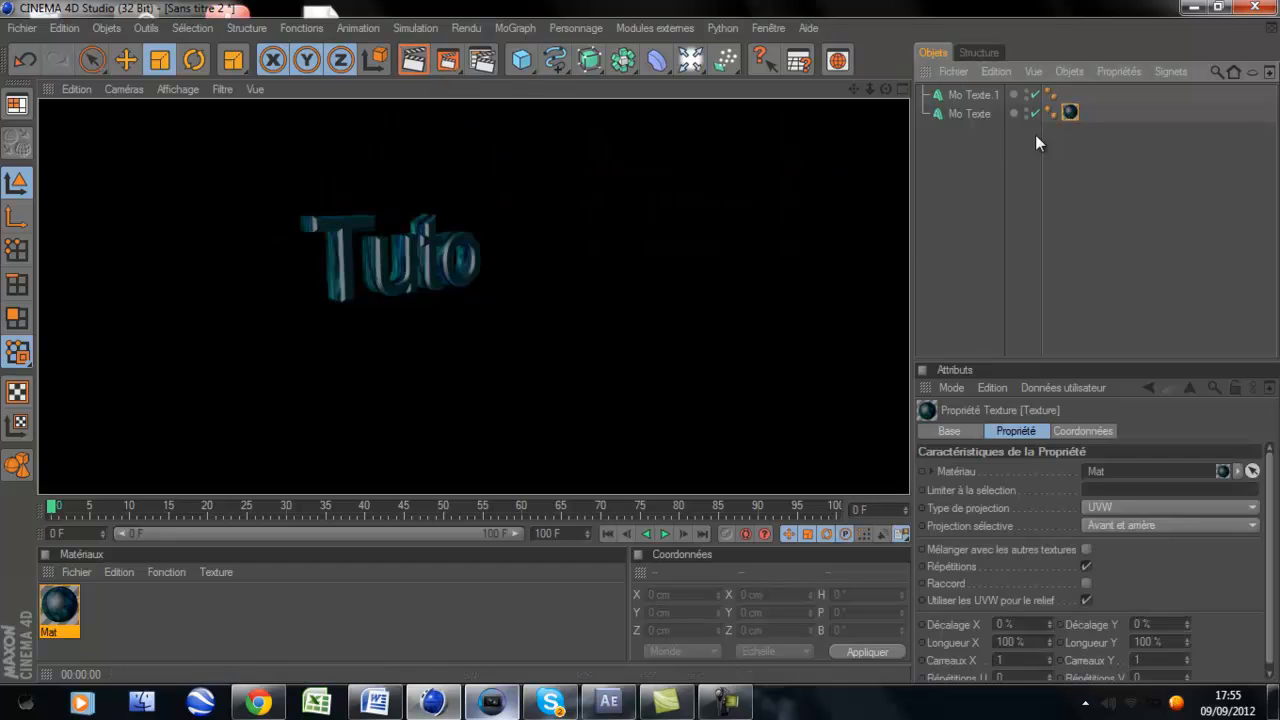
left_click(895, 100)
left_click_drag(887, 90, 655, 342)
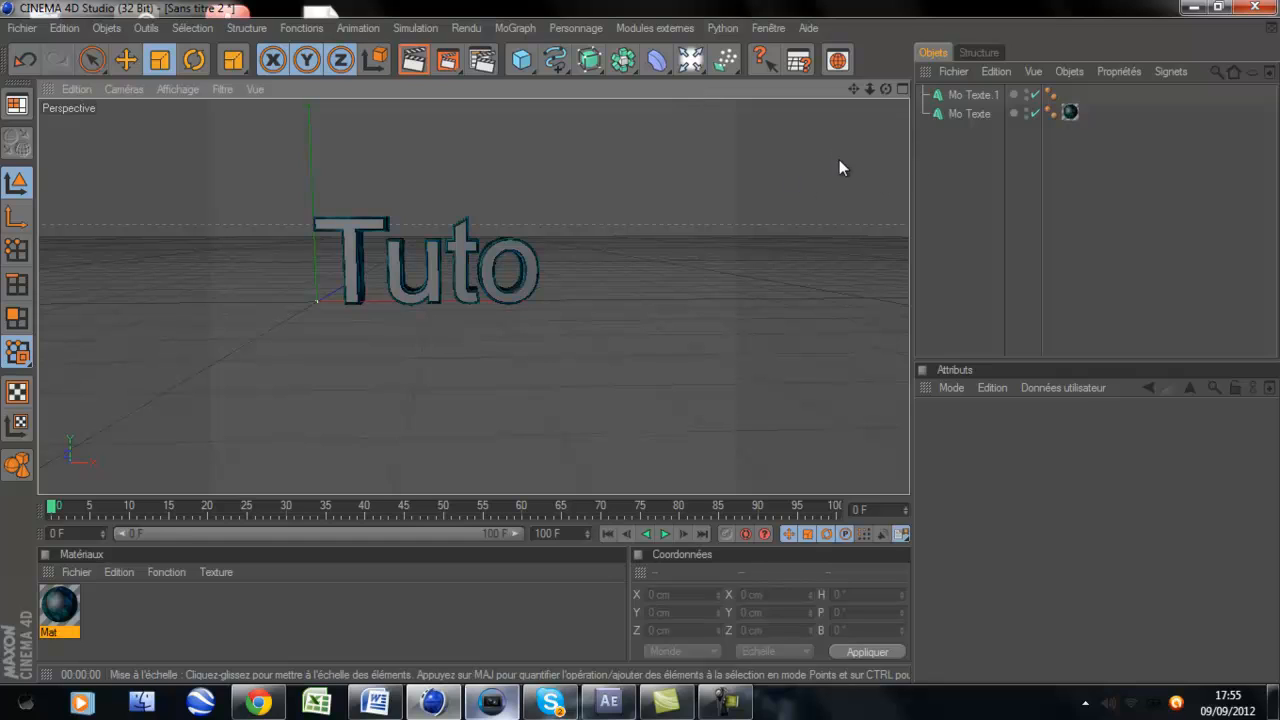
Add an Arrière plan object to the scene and create a second material for it.
left_click(691, 62)
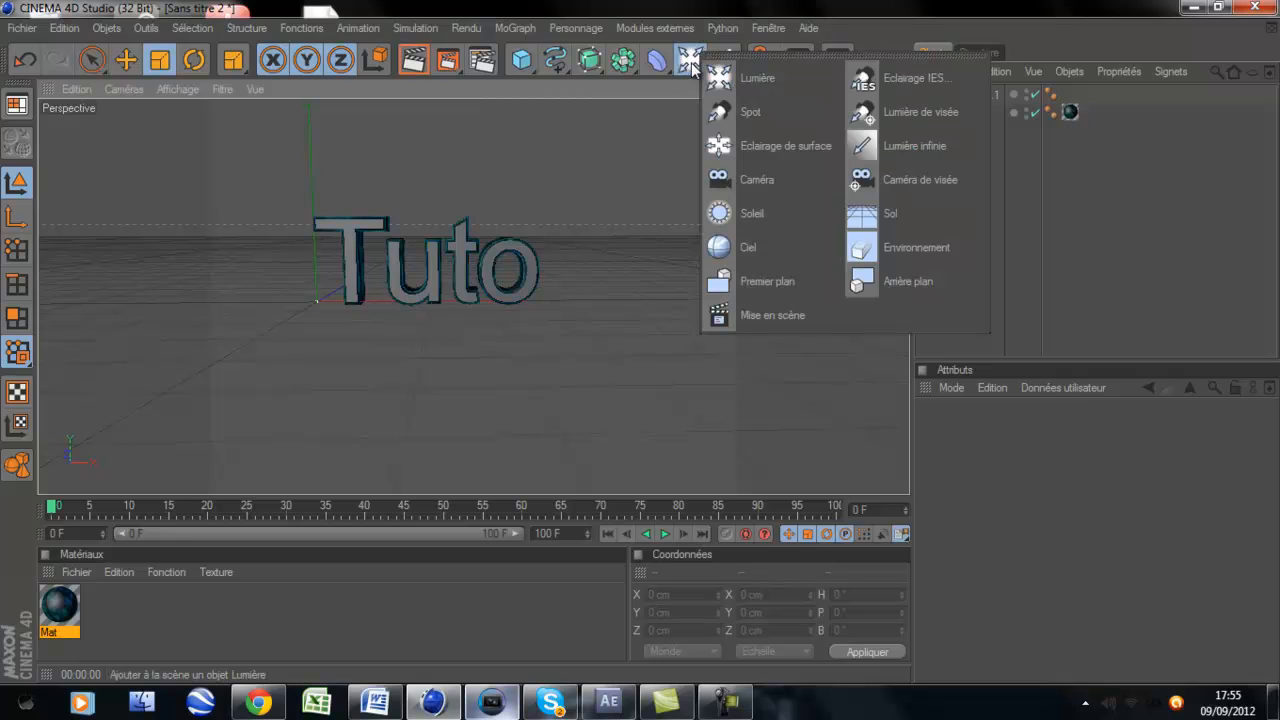
left_click(897, 278)
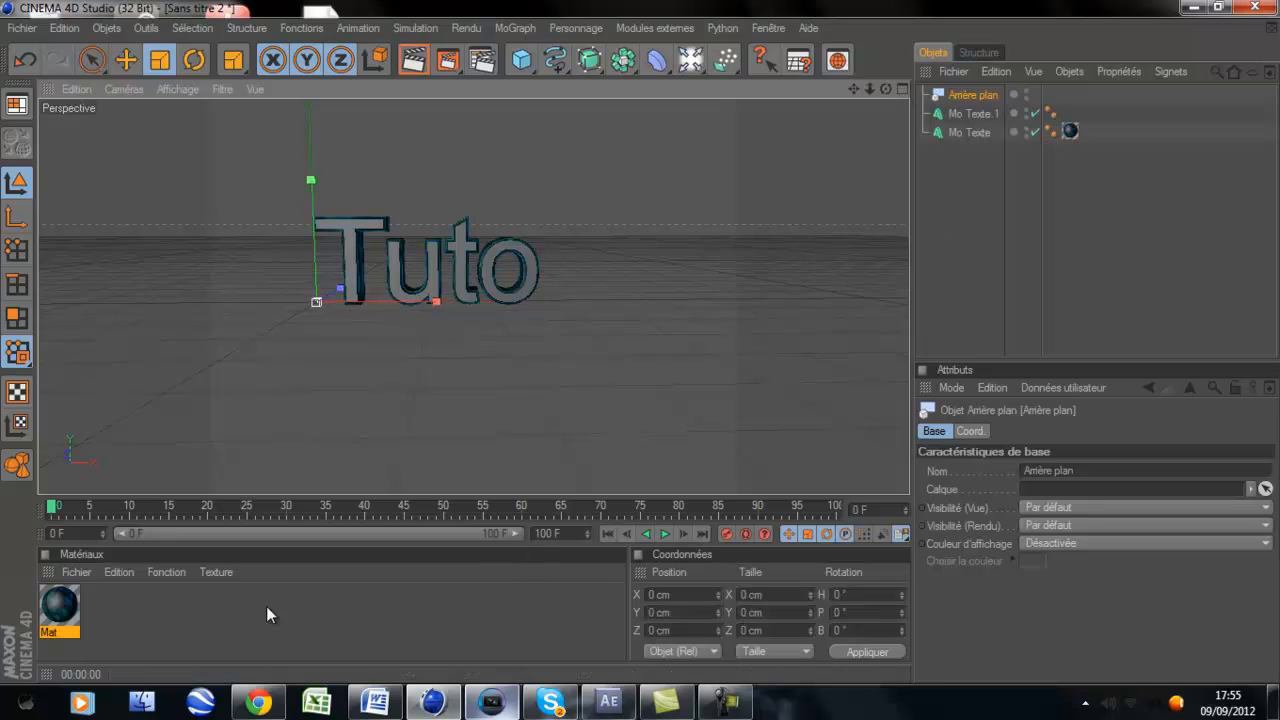
double_click(130, 591)
double_click(58, 603)
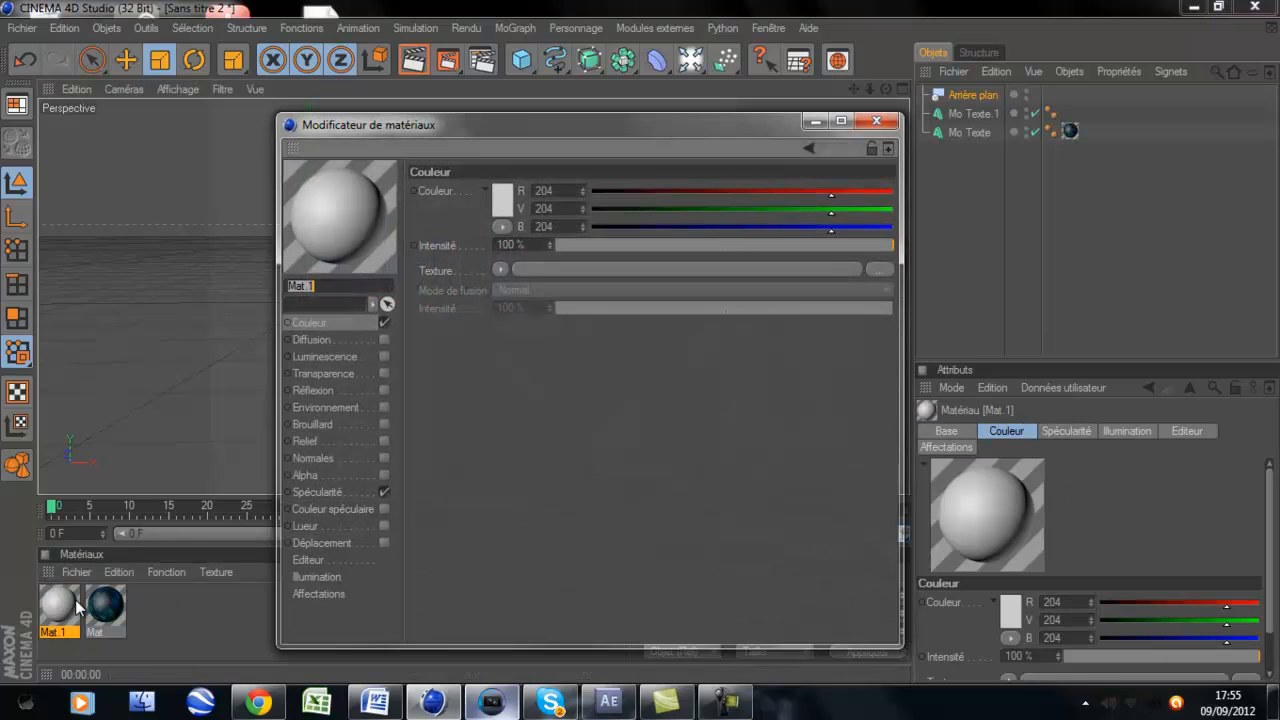
Load Grunge_Texture_by_artwebbo as Mat.1's colour texture, copying the image into the document folder, and apply the material to Arrière plan.
left_click(501, 270)
left_click(537, 284)
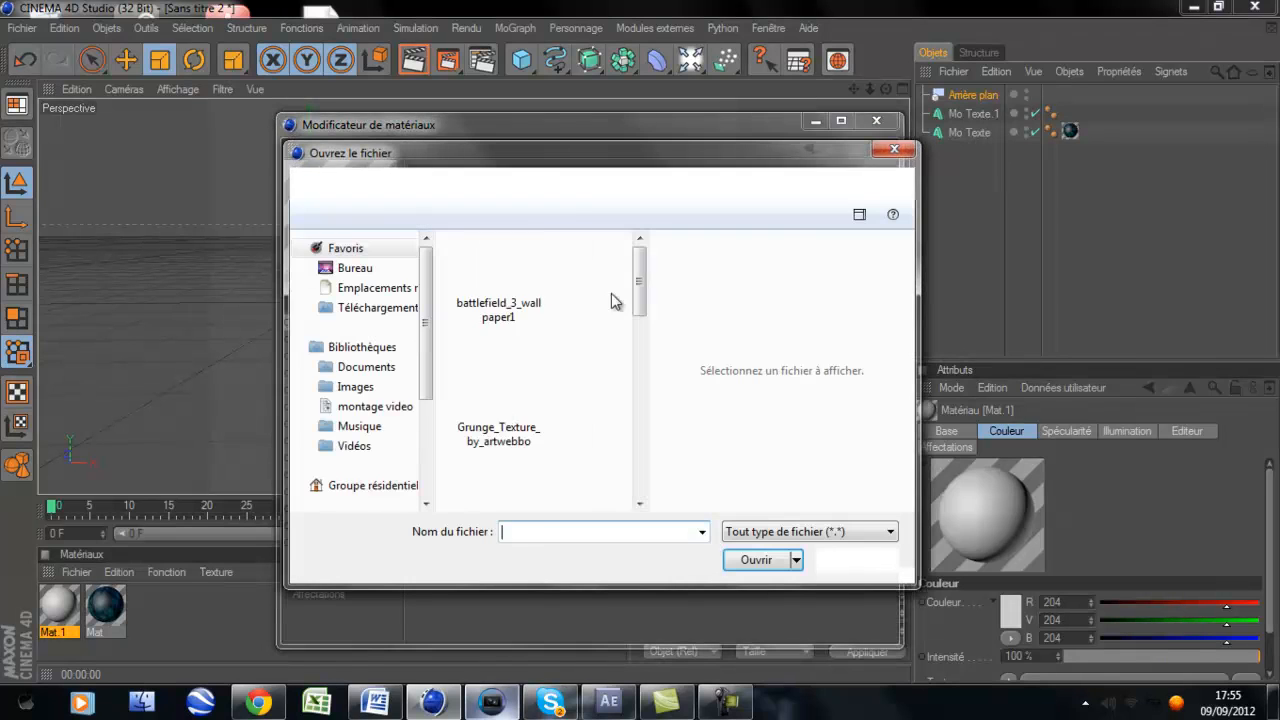
left_click_drag(643, 277, 640, 304)
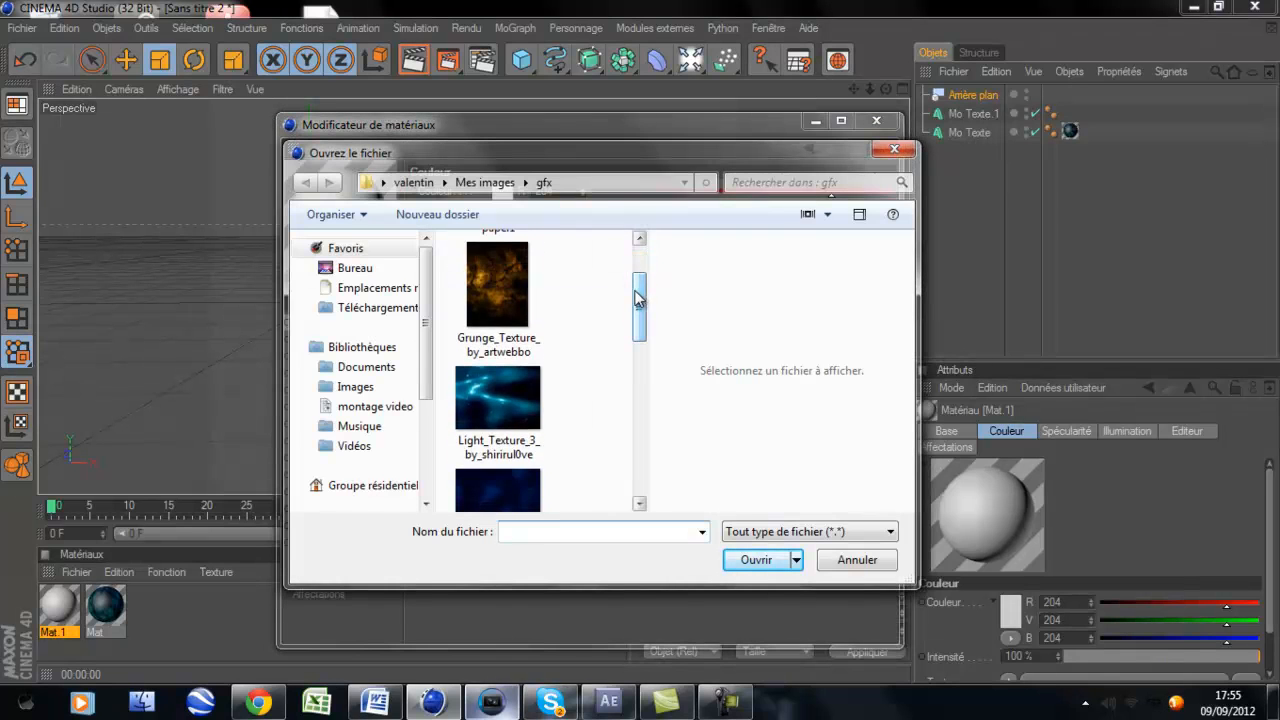
double_click(500, 283)
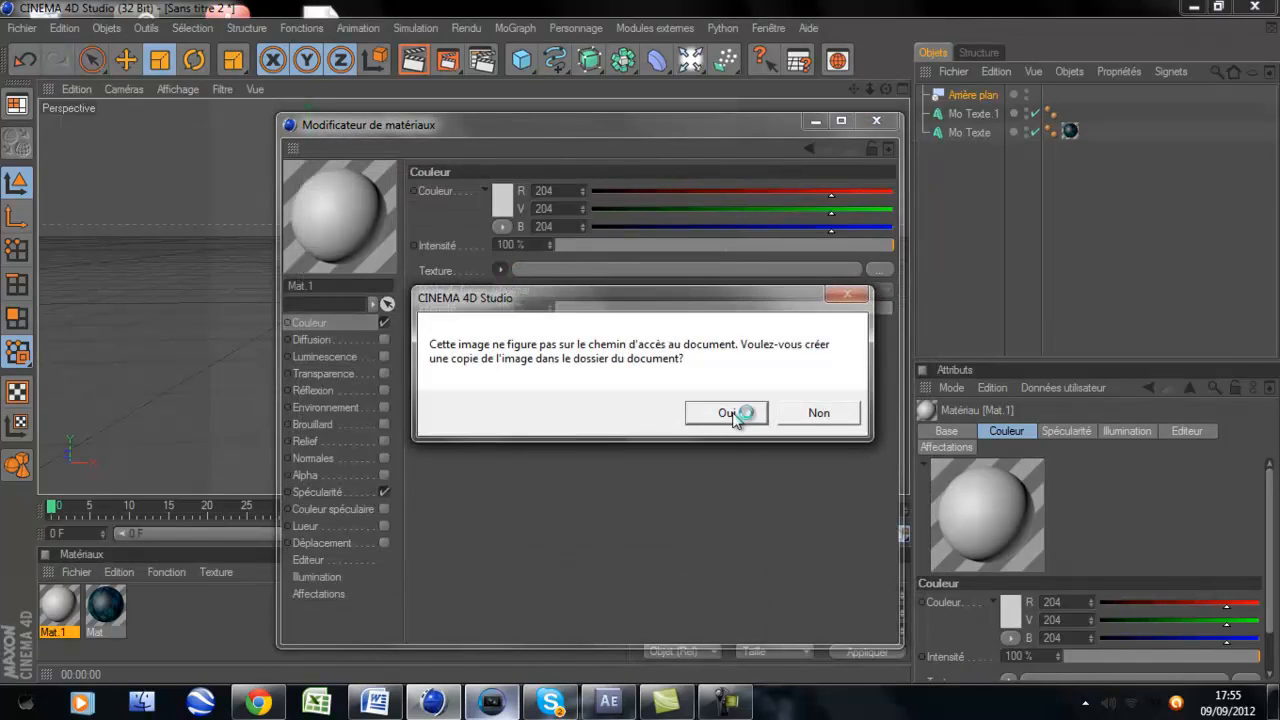
left_click(732, 410)
left_click(876, 121)
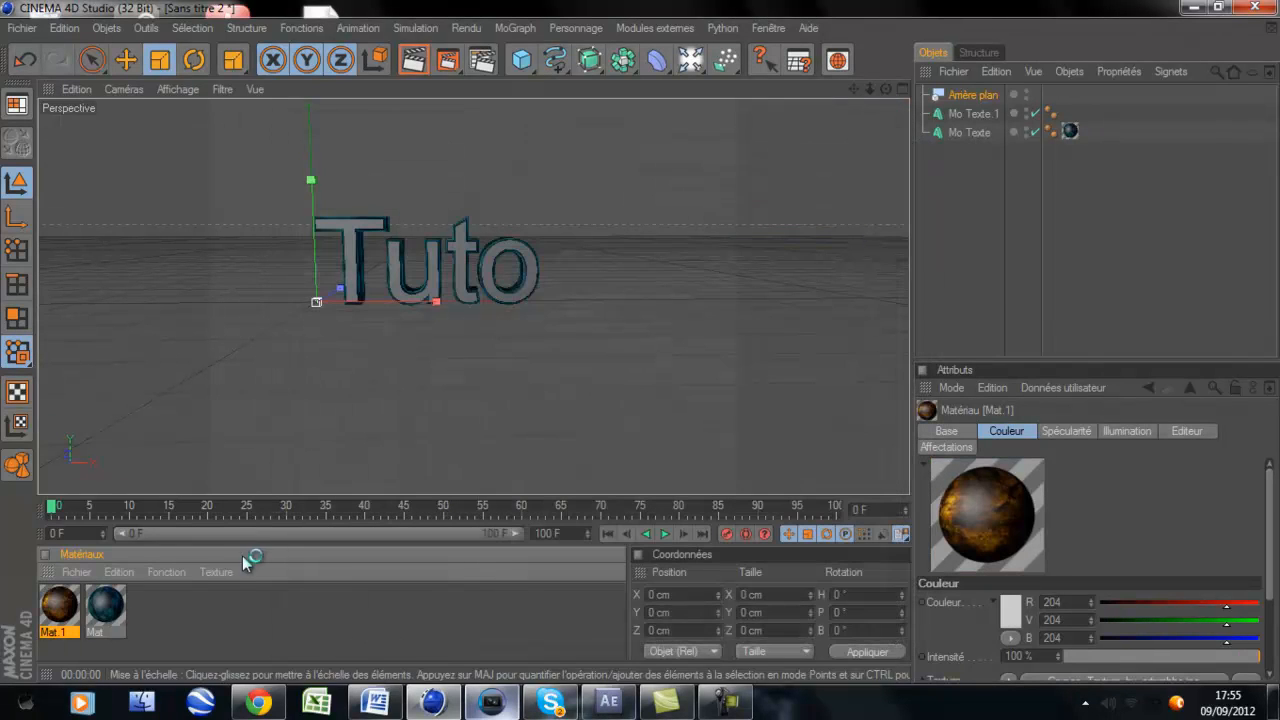
left_click_drag(60, 604, 964, 93)
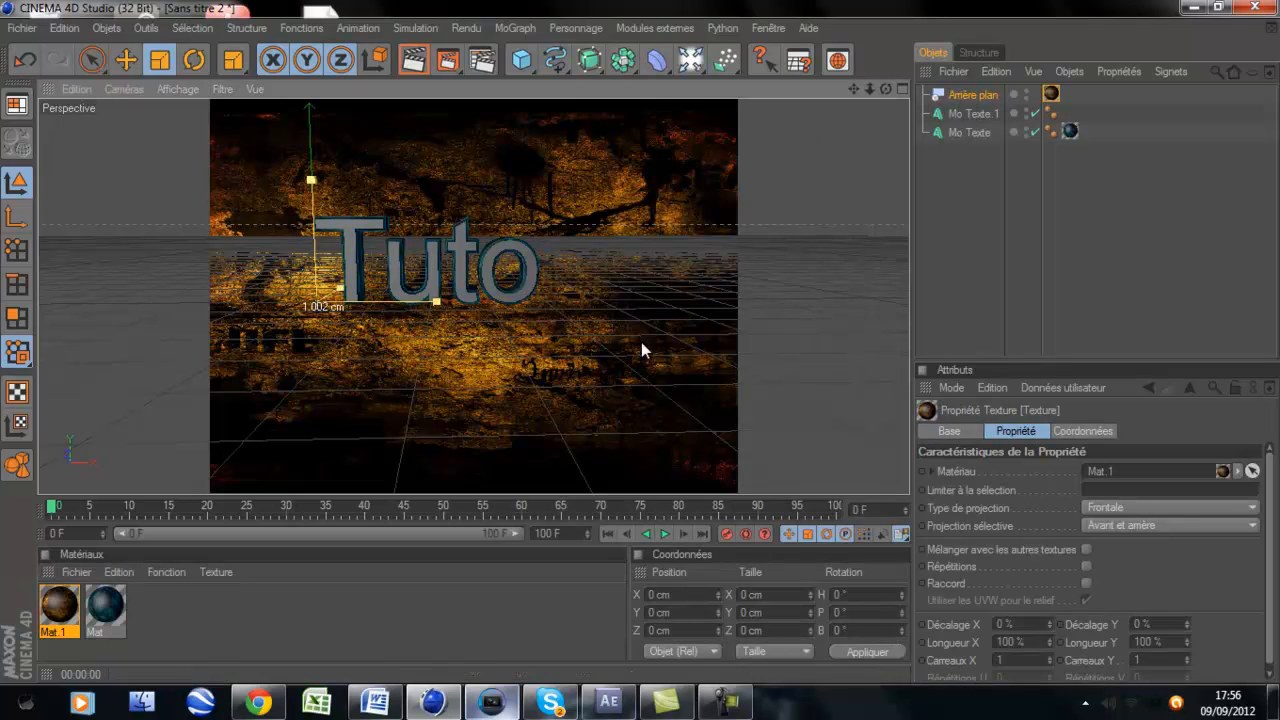
Scale both MoText objects up together by about 25 % and centre the text over the background.
left_click(975, 114)
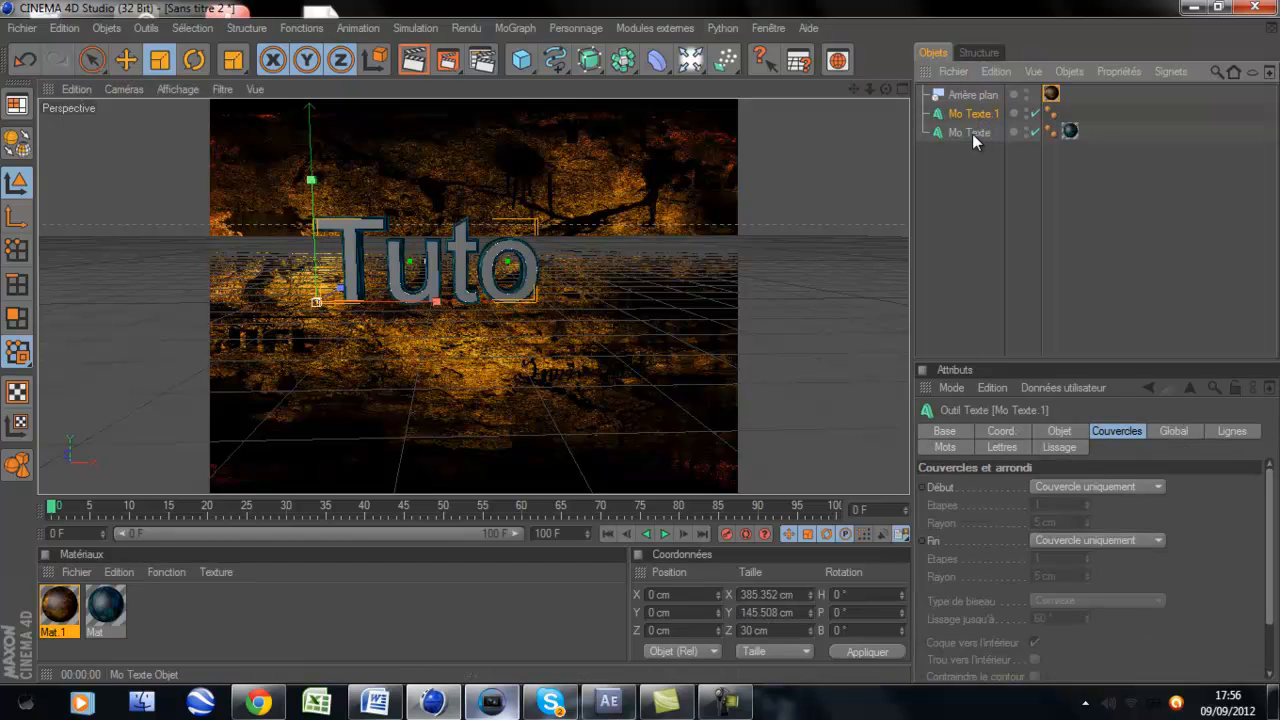
left_click(976, 134, "ctrl")
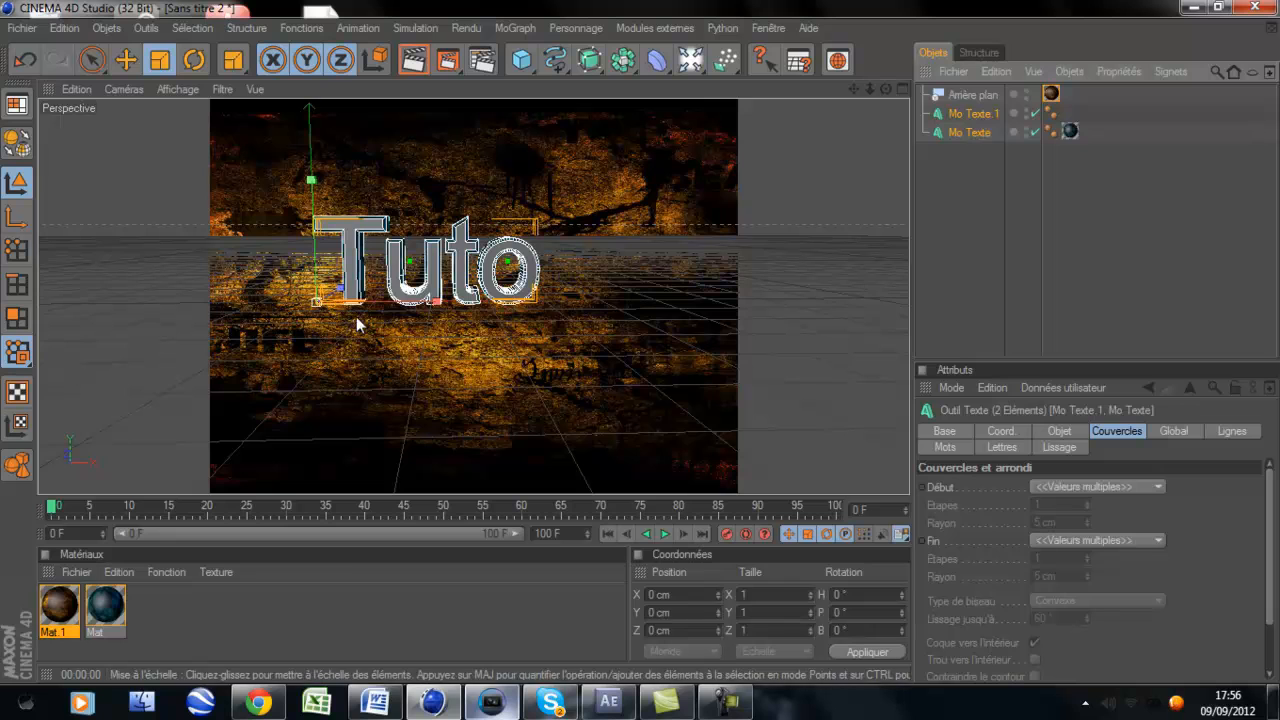
left_click_drag(320, 299, 321, 298)
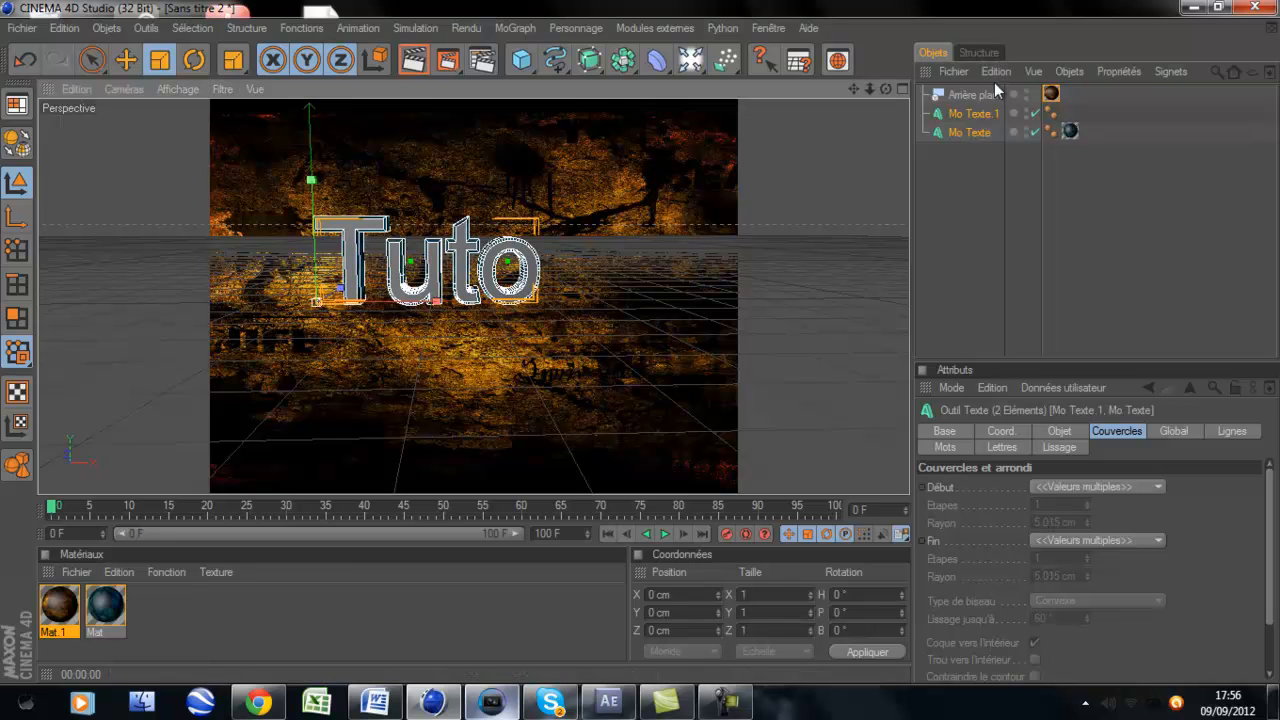
left_click_drag(857, 91, 640, 340)
left_click_drag(386, 371, 377, 364)
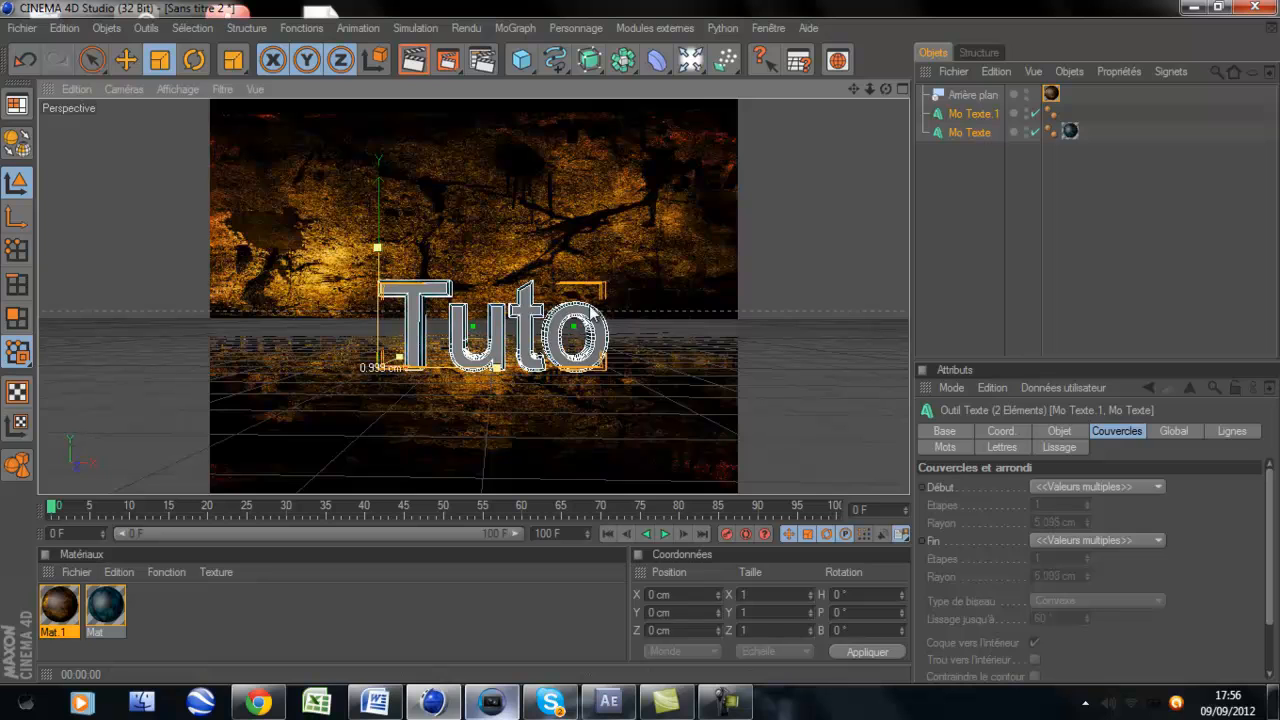
left_click_drag(641, 361, 829, 374)
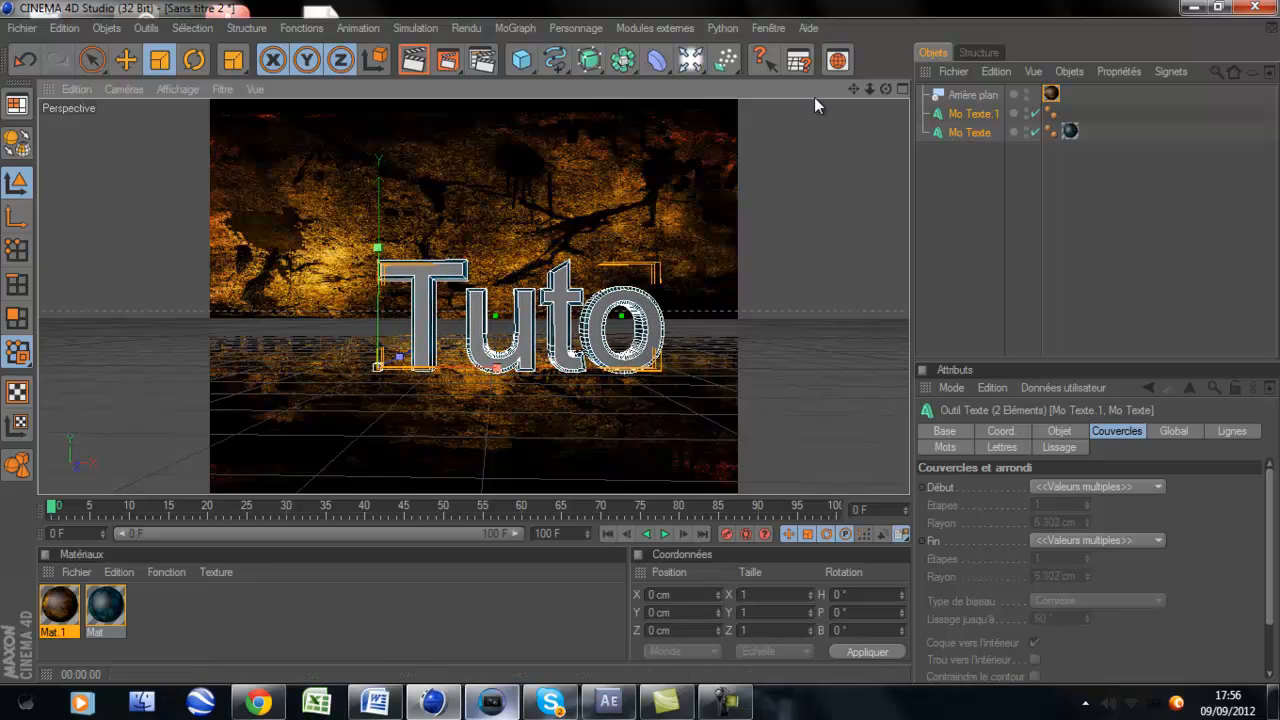
left_click_drag(855, 91, 640, 341)
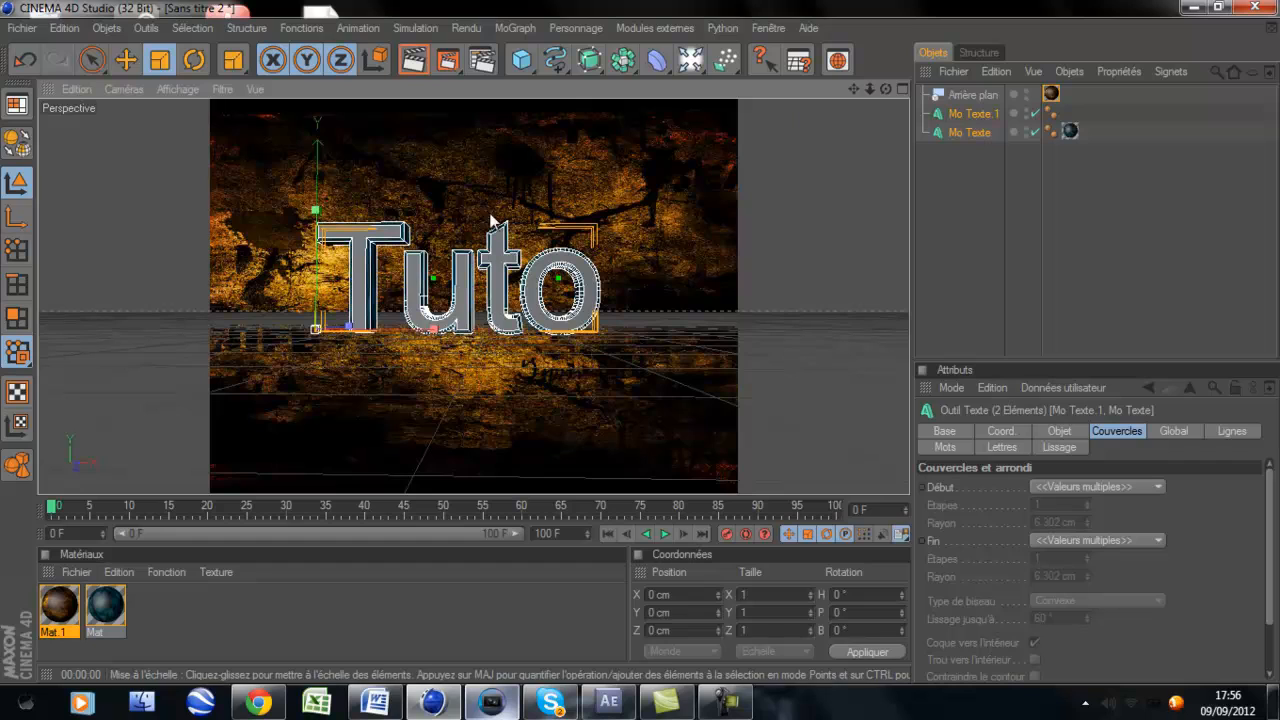
Render the active view from several angles to examine the text against the grunge background.
left_click(413, 63)
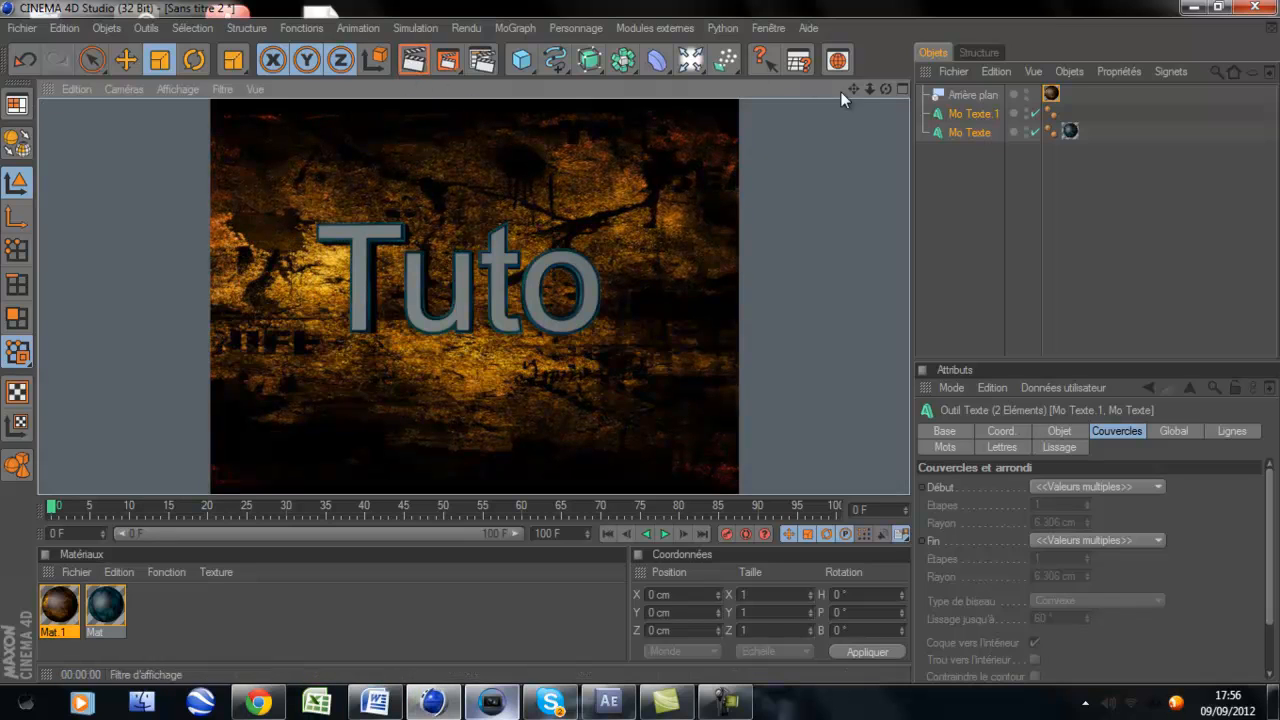
left_click_drag(887, 88, 641, 341)
left_click(412, 60)
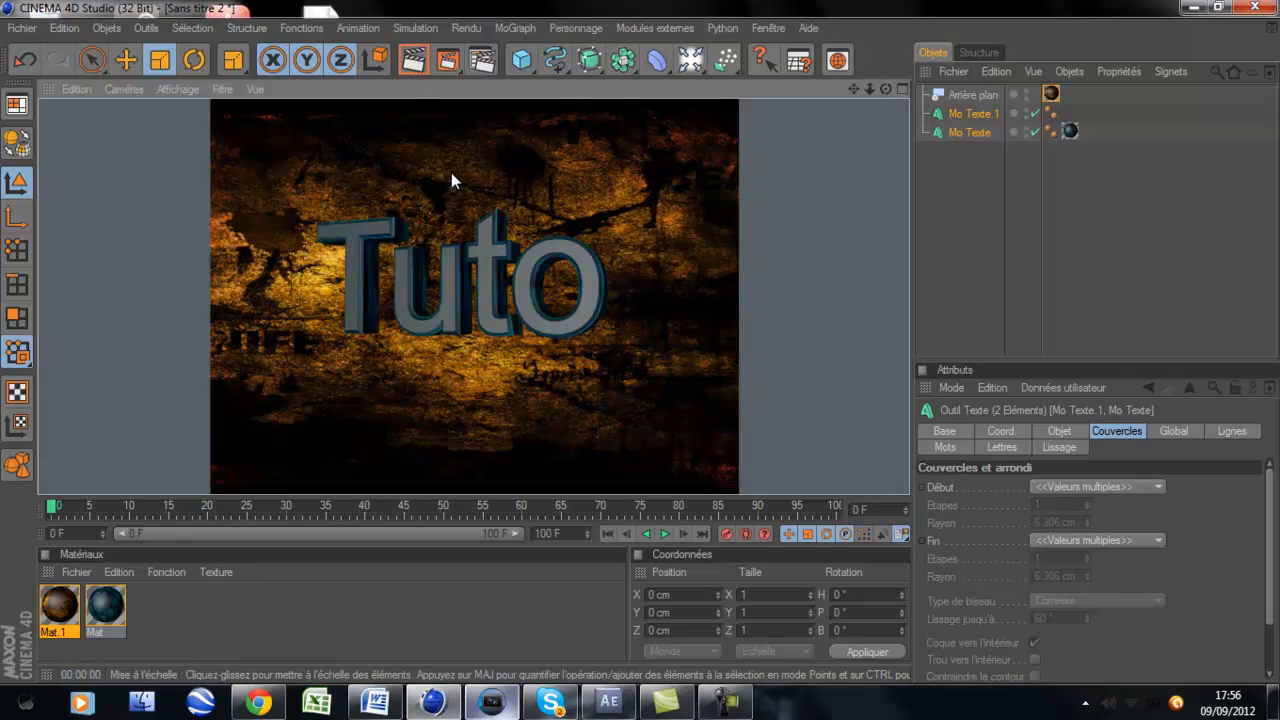
left_click(246, 199)
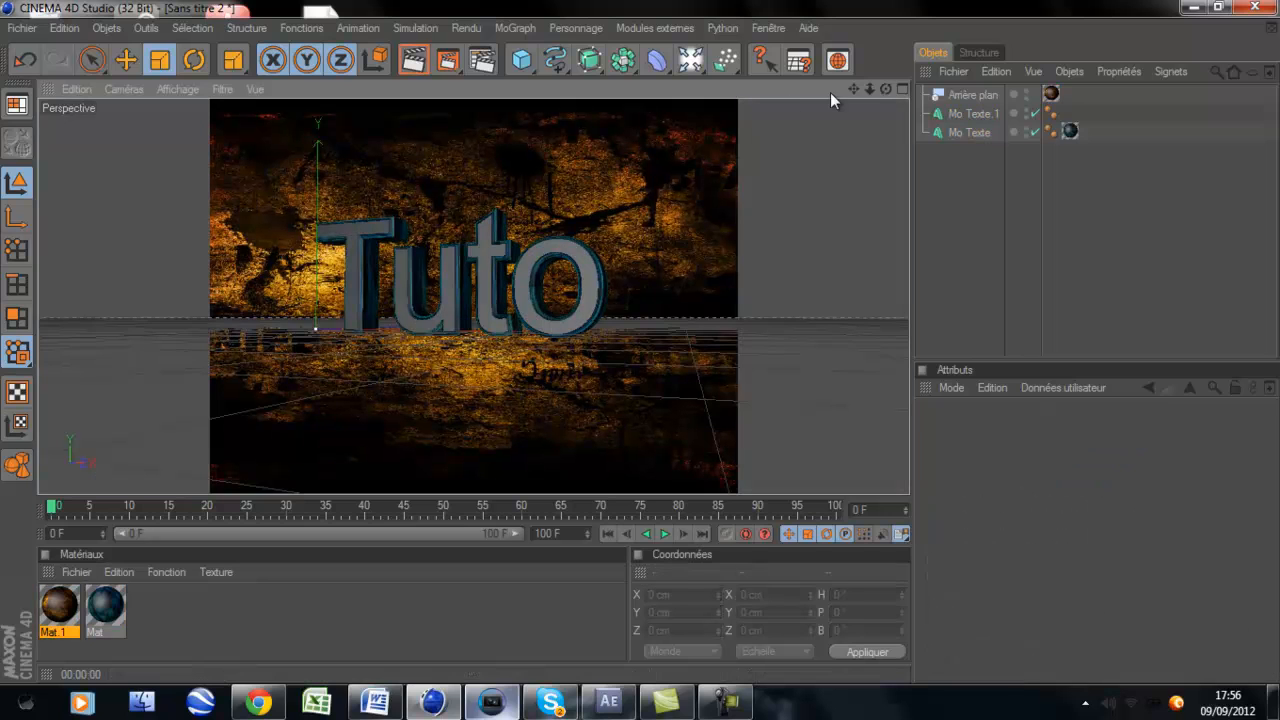
left_click_drag(886, 89, 640, 338)
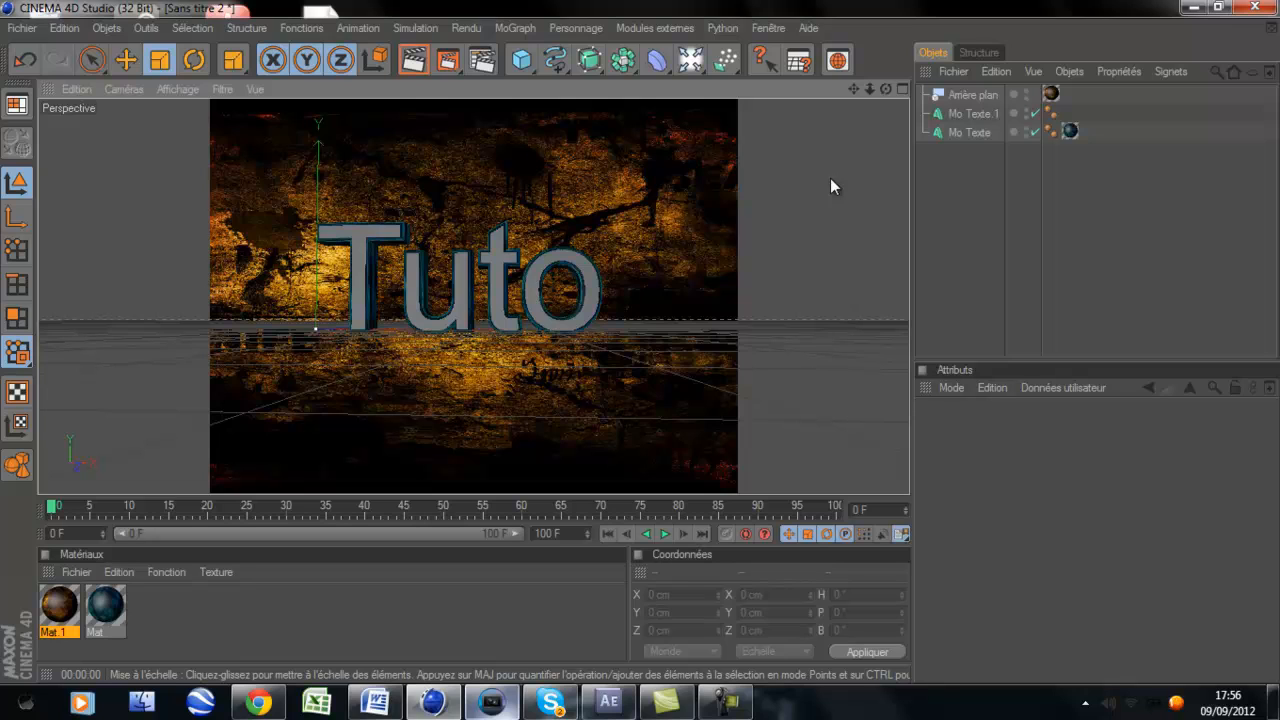
left_click(416, 61)
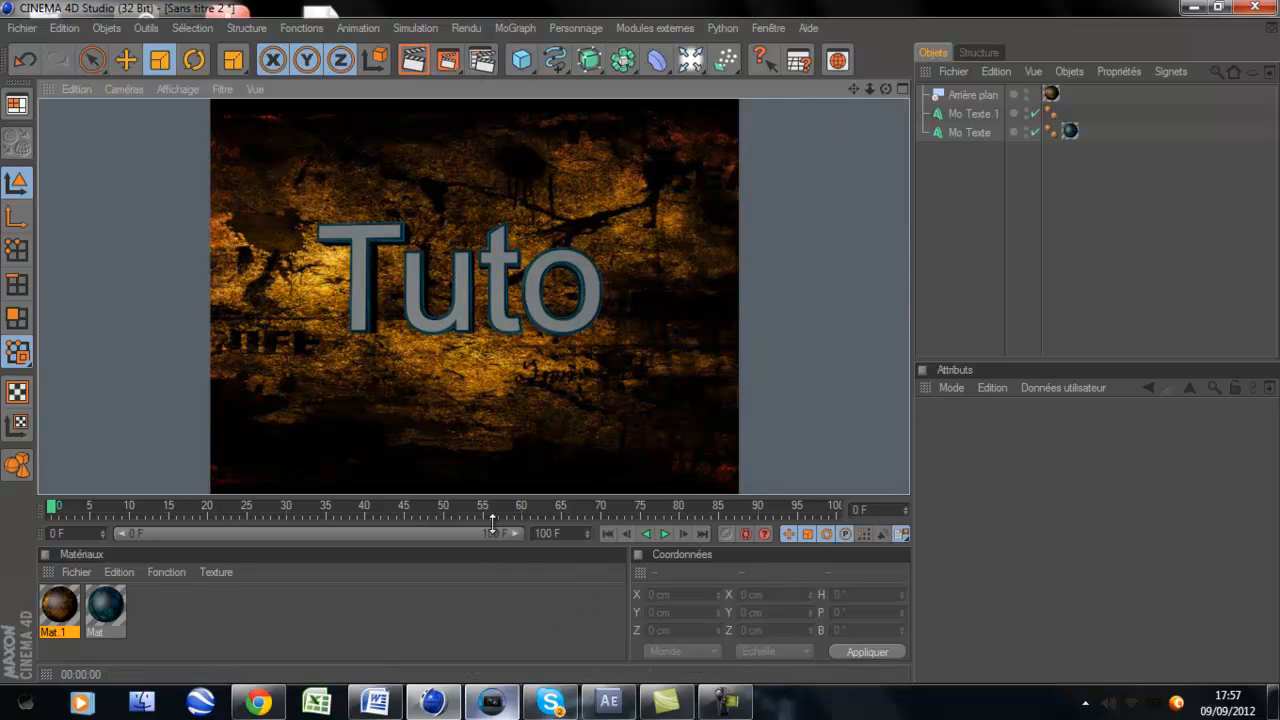
Shorten the timeline so the scene ends at frame 1.
left_click_drag(514, 536, 148, 539)
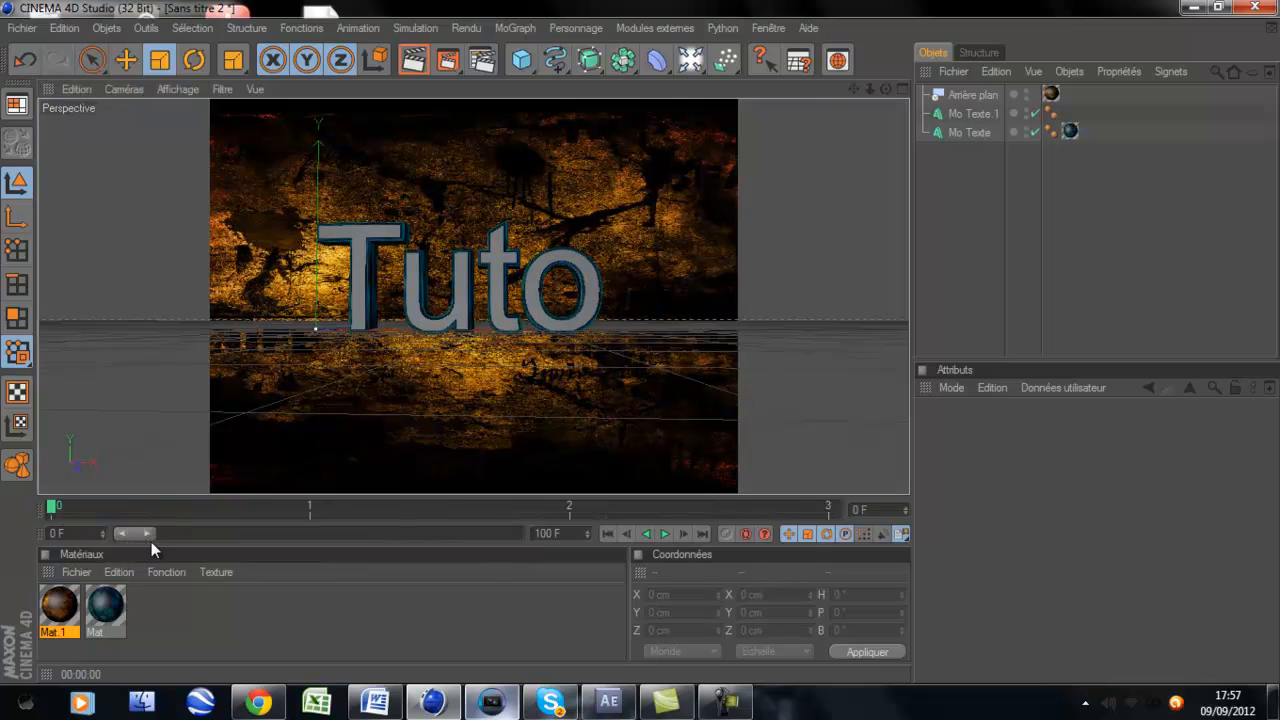
left_click_drag(569, 536, 471, 540)
type("1")
key("Return")
left_click(531, 633)
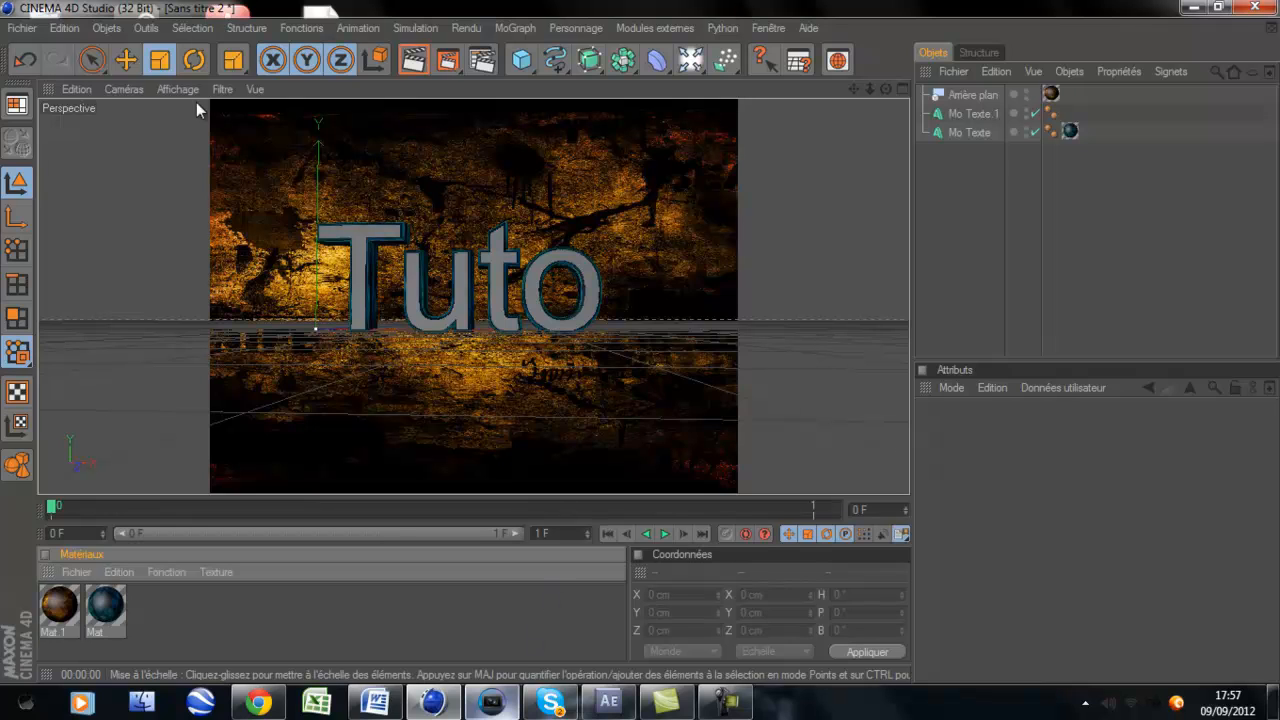
Set the render output size to 1280 x 720 pixels in the render settings.
left_click(482, 62)
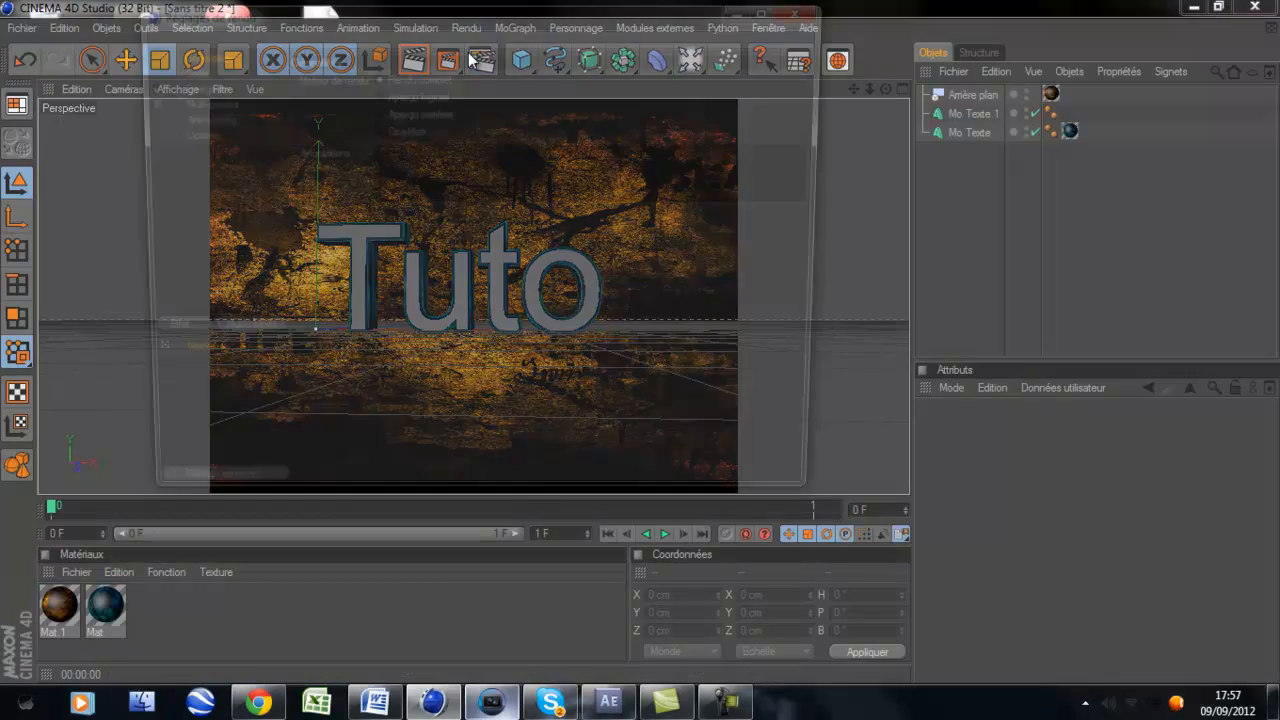
left_click(183, 70)
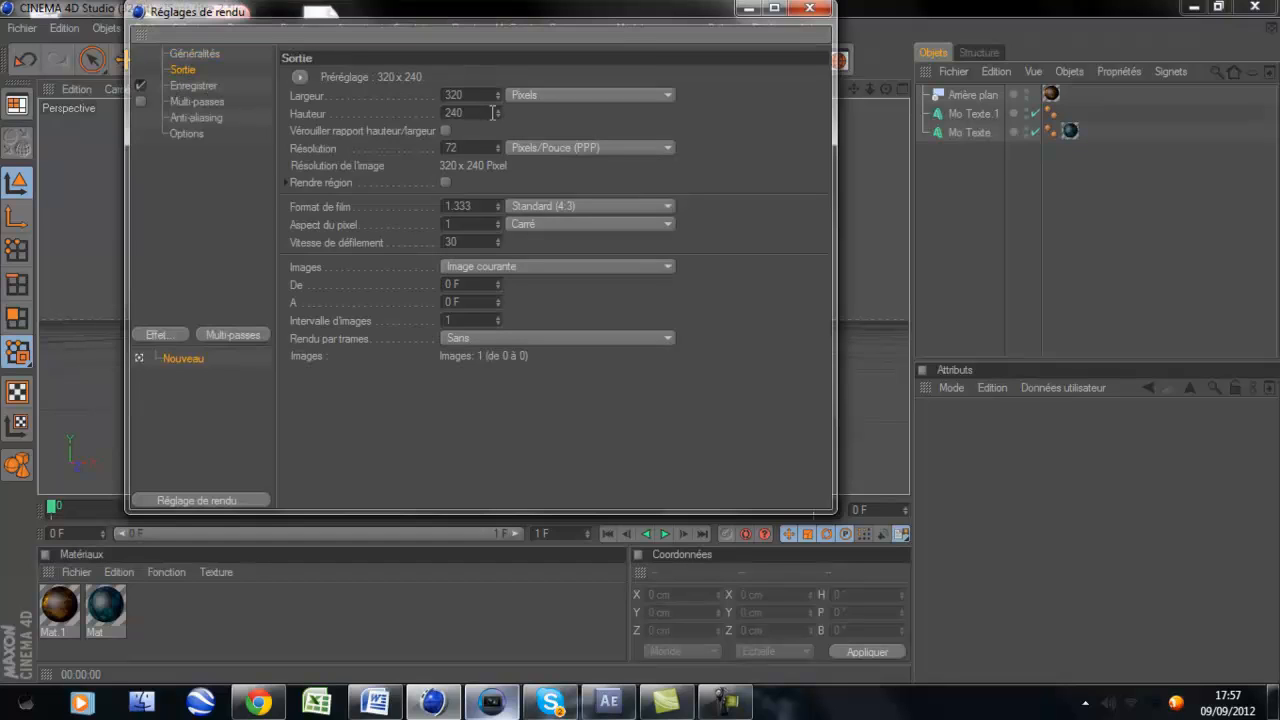
left_click_drag(475, 98, 405, 84)
type("1280")
key("Tab")
type("720")
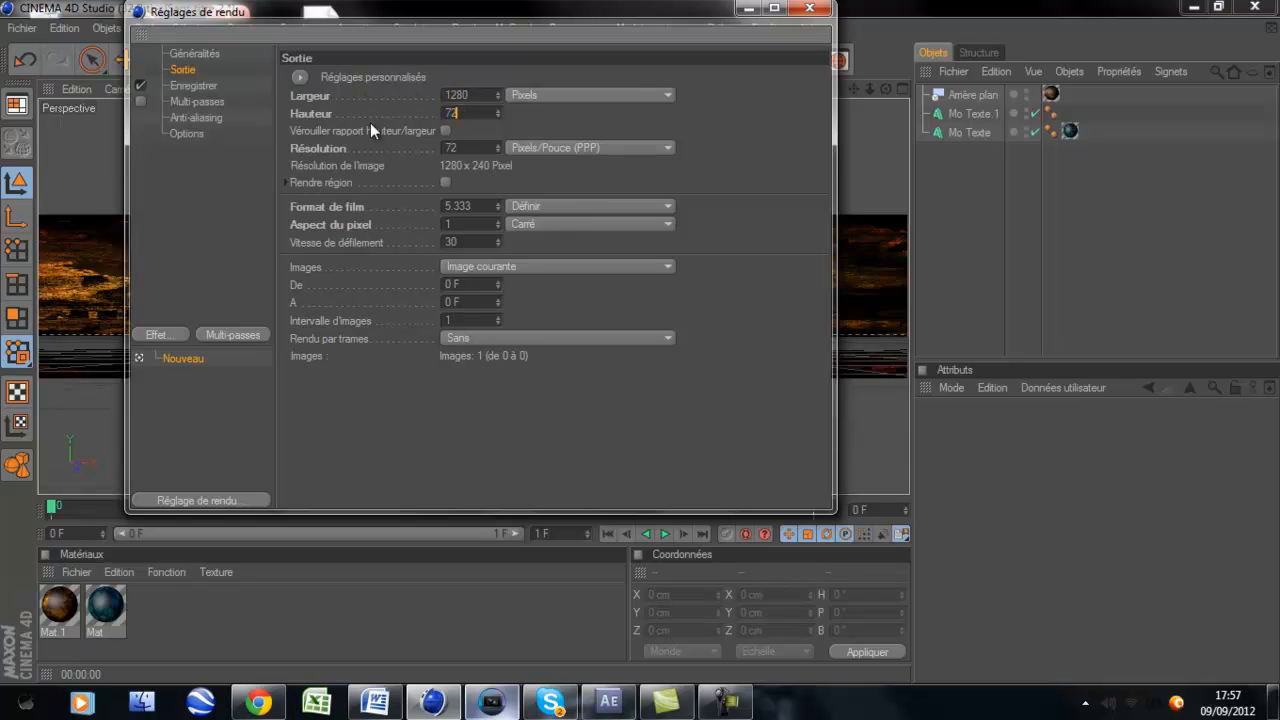
key("Return")
Set the last frame of the render output range to 1.
left_click_drag(474, 302, 354, 300)
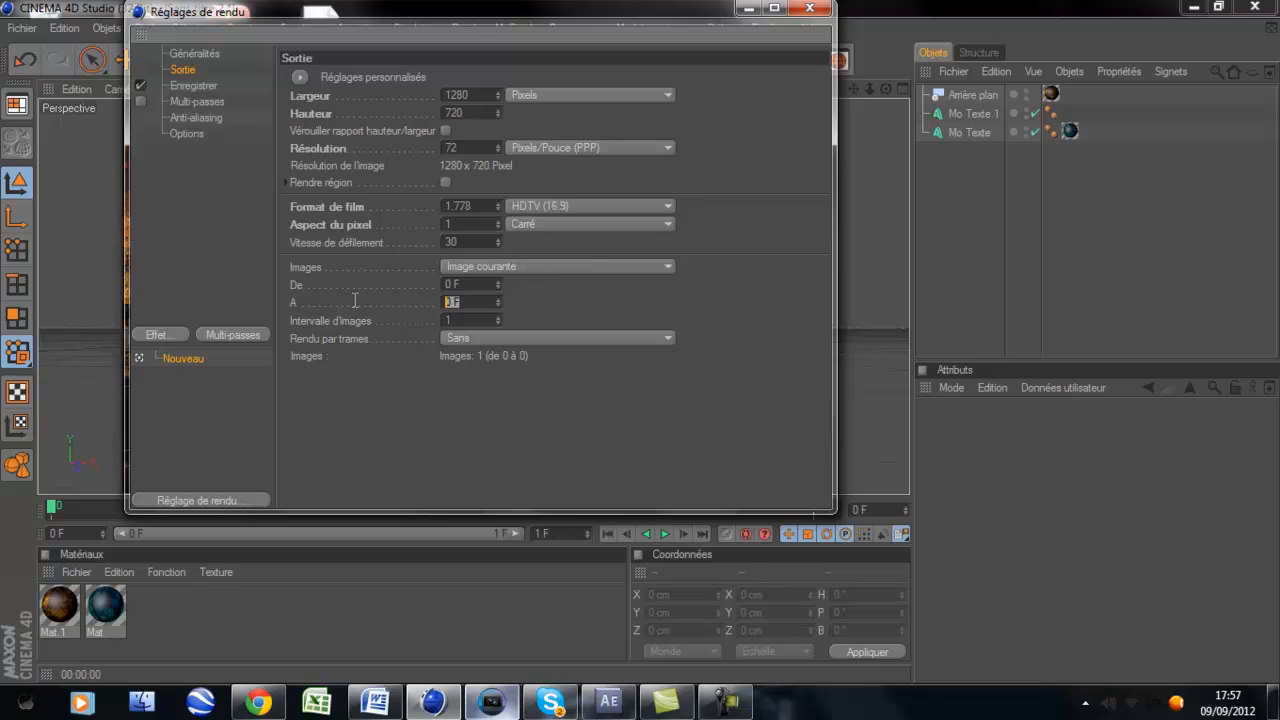
type("1")
key("Return")
Set the rendered image's save path to a file named tuto on the desktop in the render settings.
left_click(195, 86)
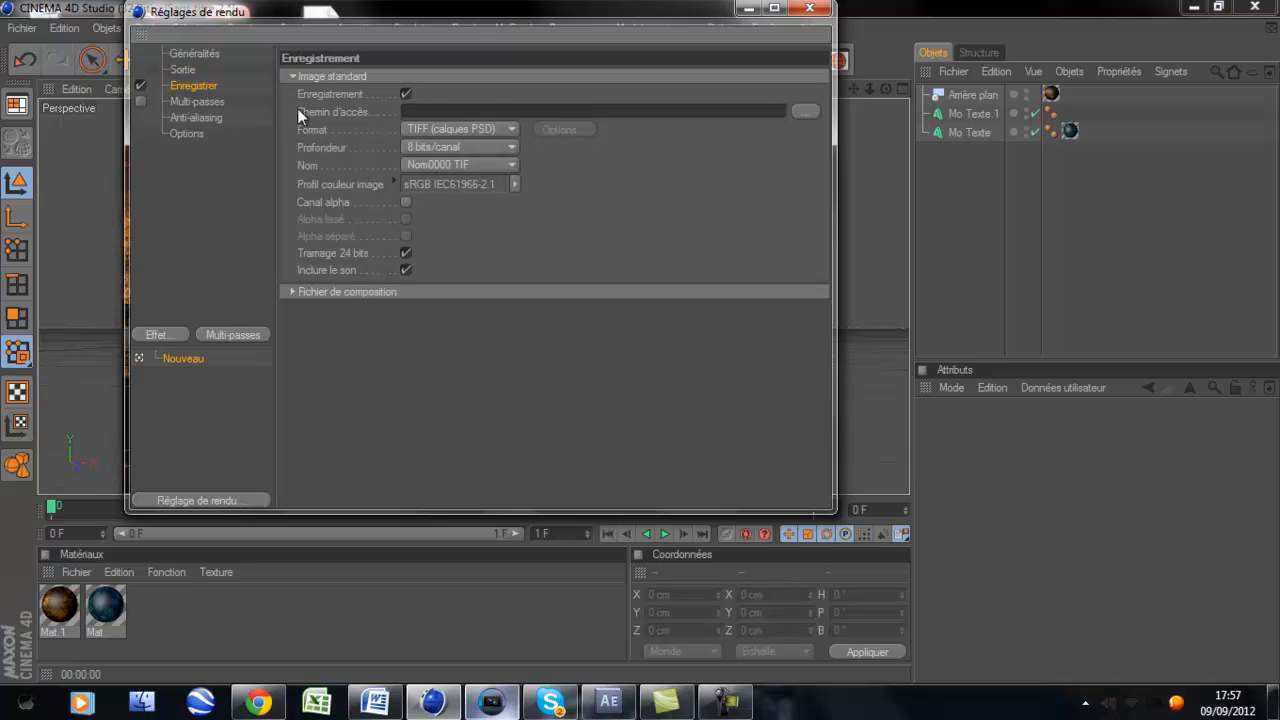
left_click(806, 111)
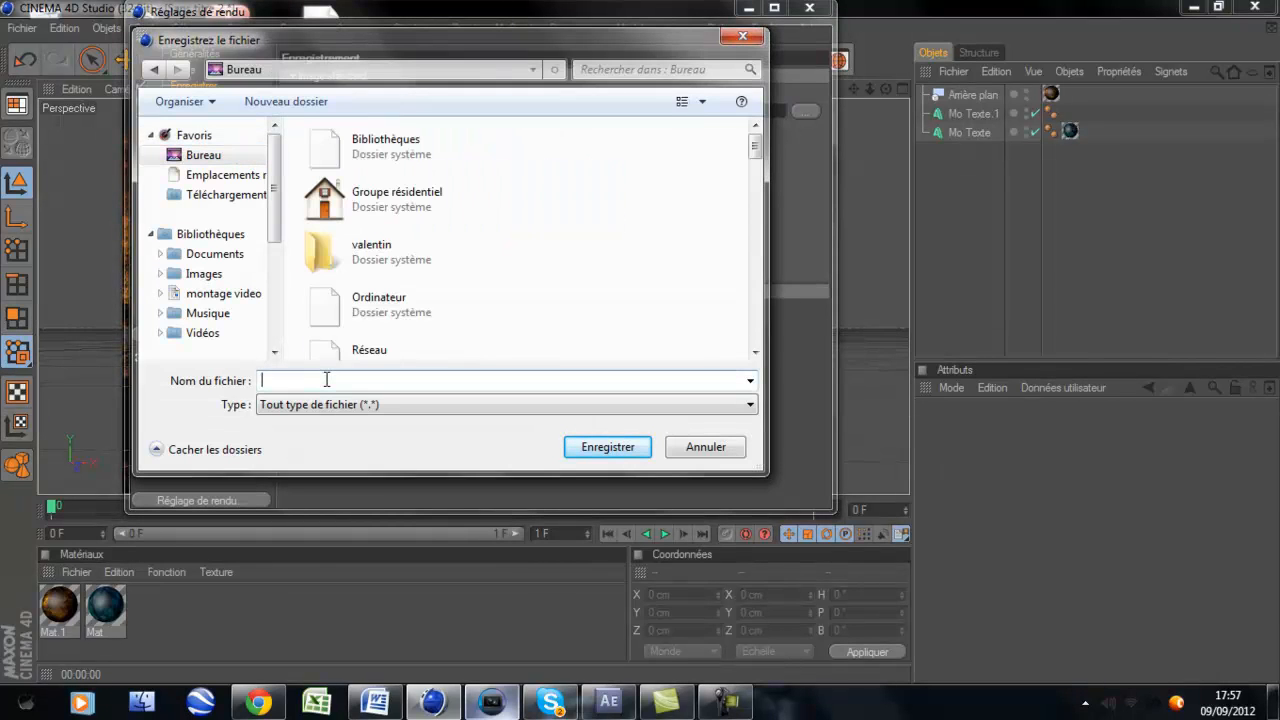
type("tuto")
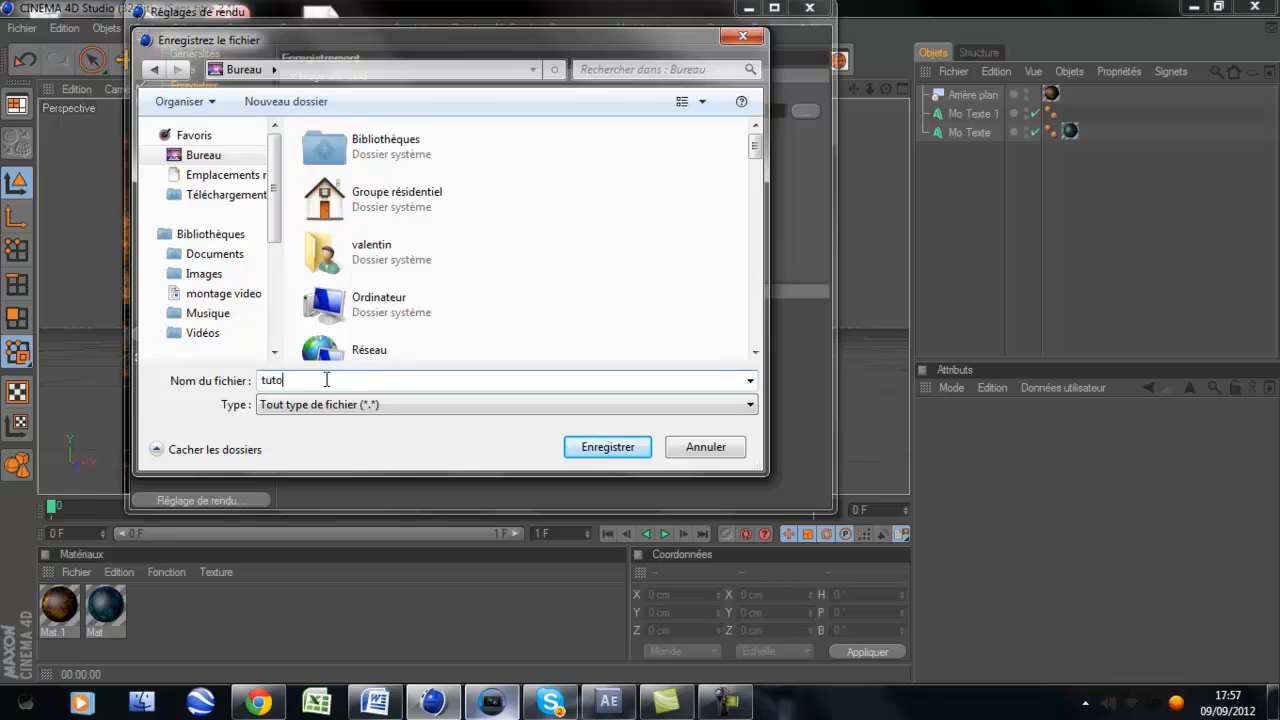
key("Return")
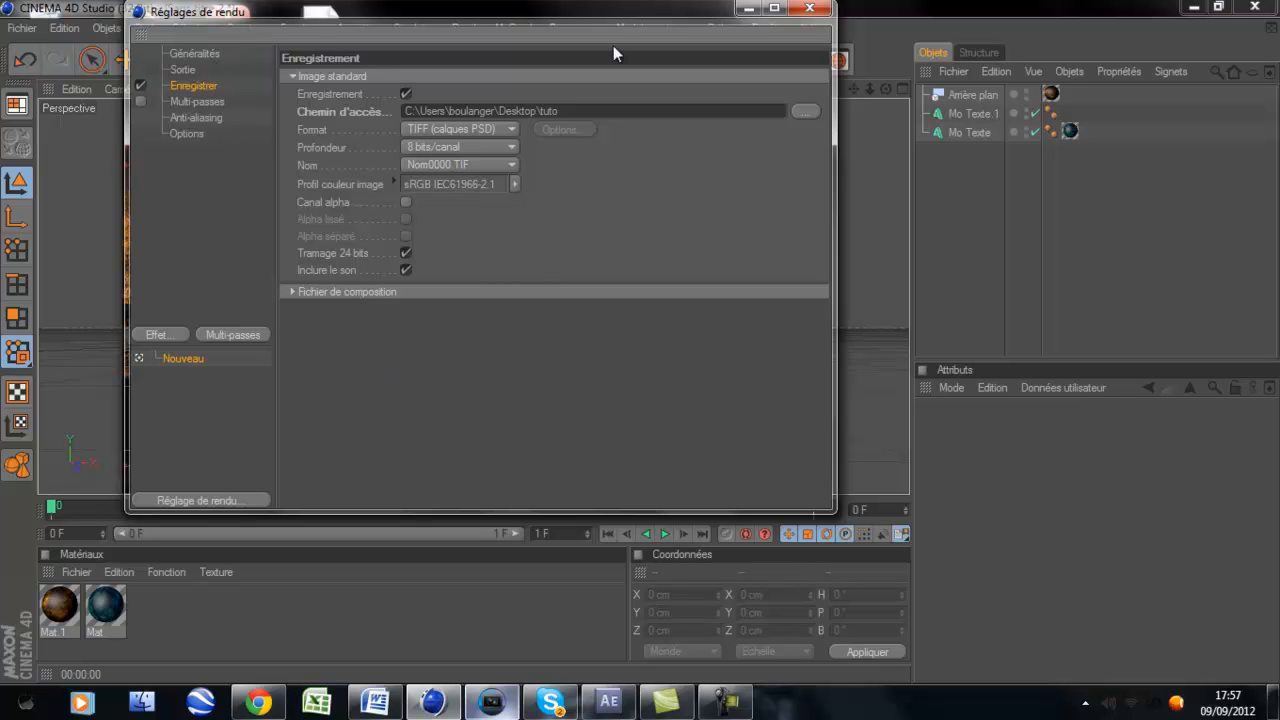
left_click(810, 8)
Render the "Tuto" scene to the picture viewer and close the viewer when the render finishes.
left_click(449, 60)
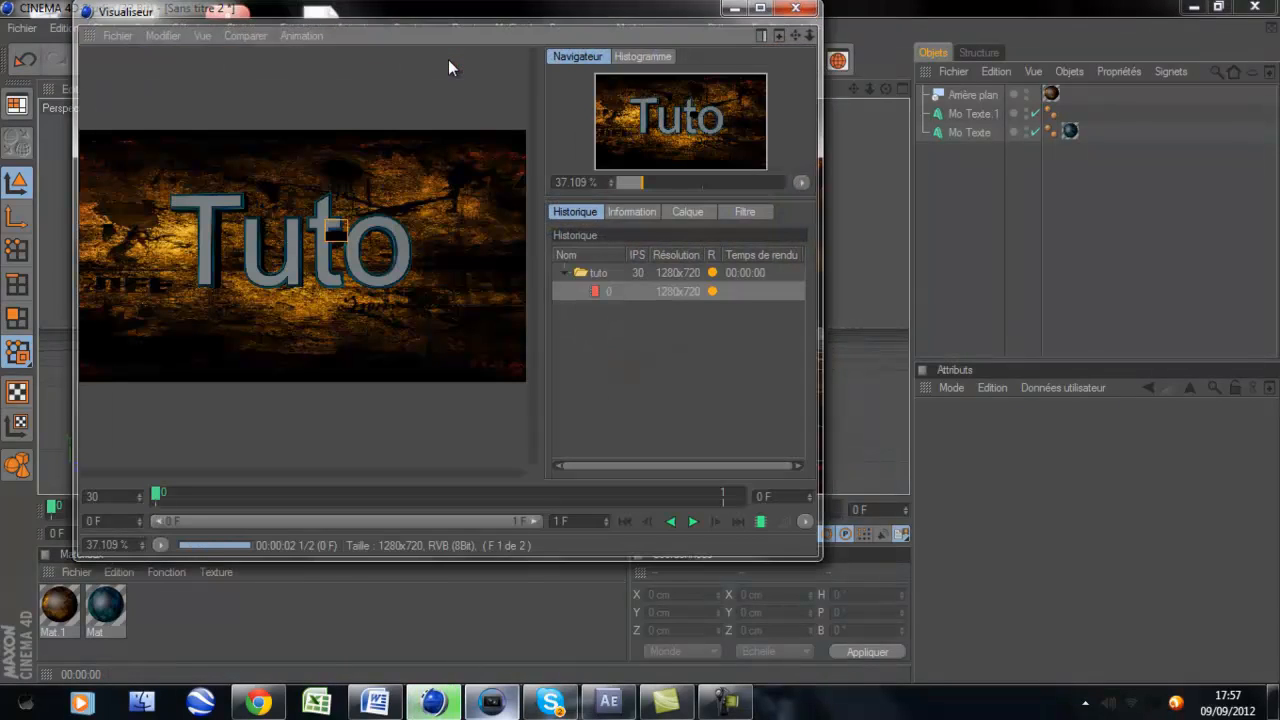
left_click(795, 8)
left_click(774, 414)
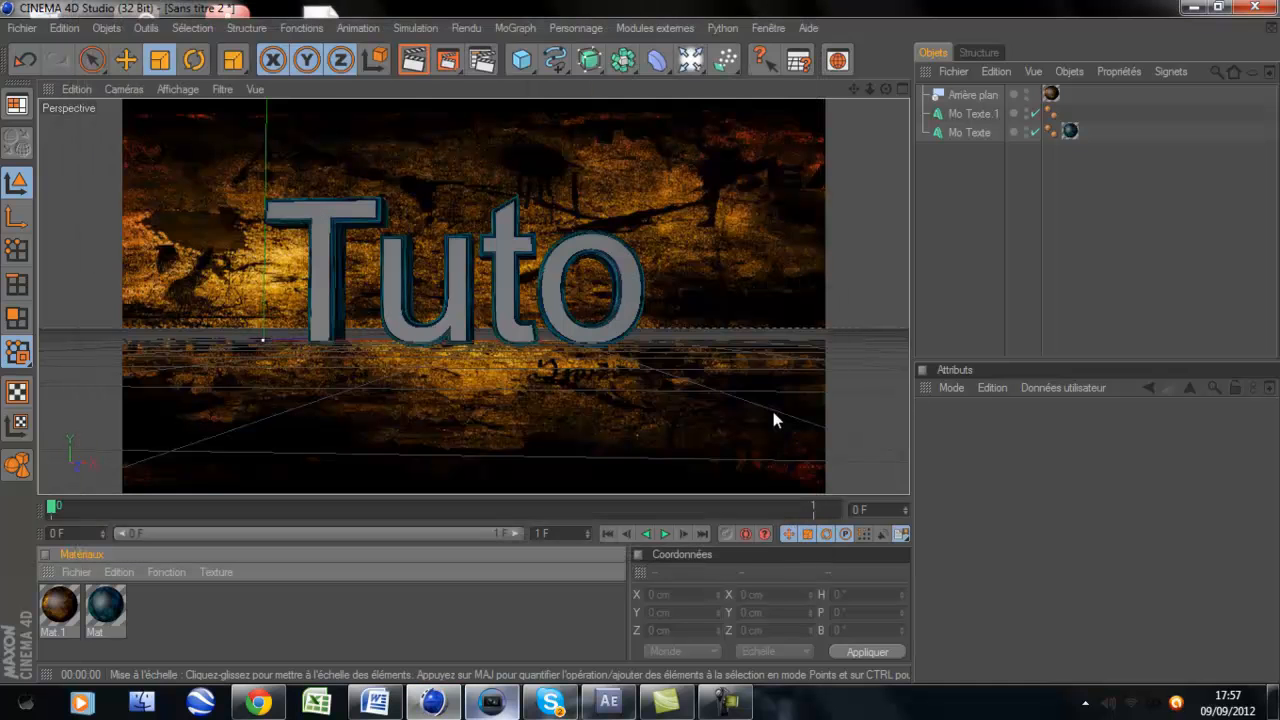
Open the rendered image tuto0001 from the desktop to examine it, close it and return to Cinema 4D.
left_click(1273, 702)
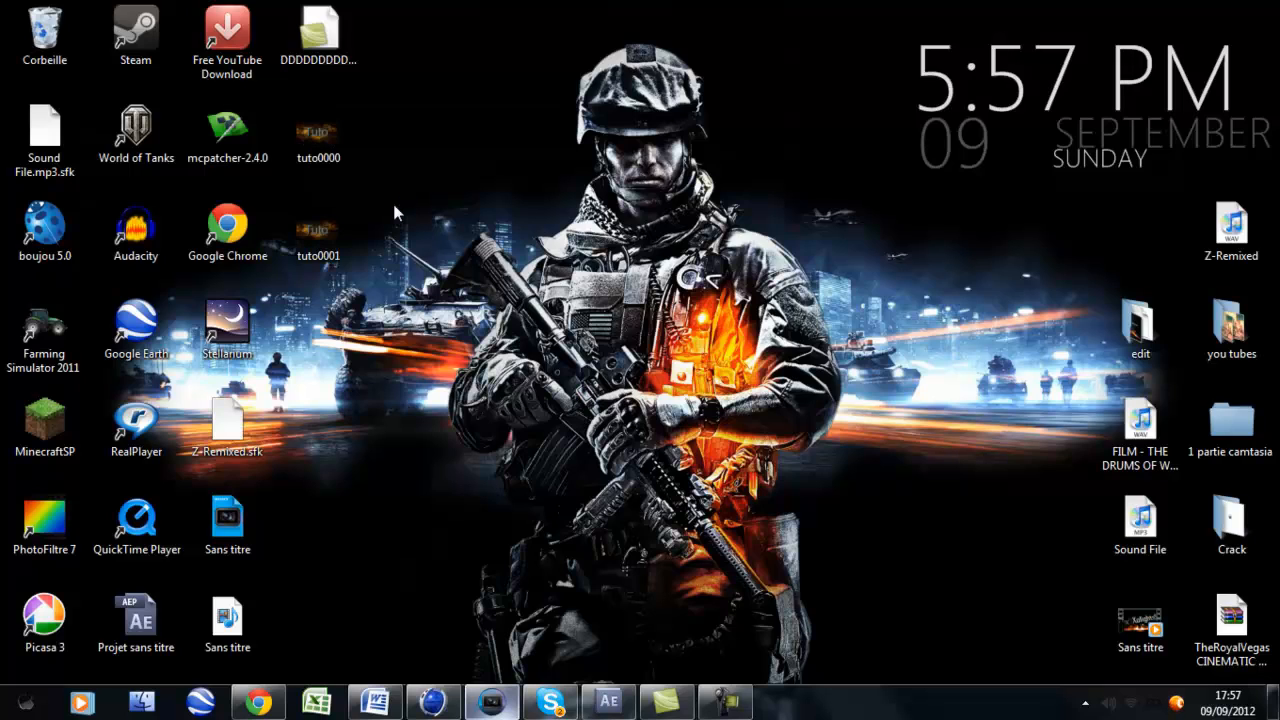
left_click(314, 233)
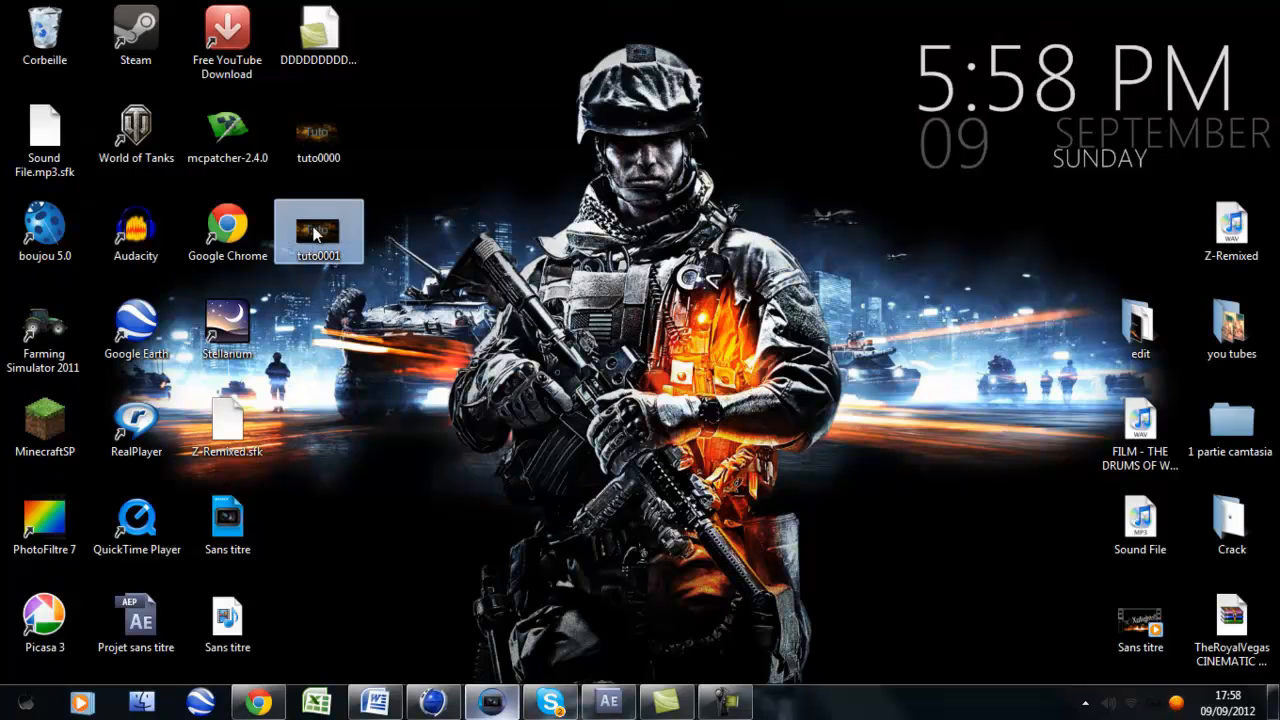
double_click(316, 232)
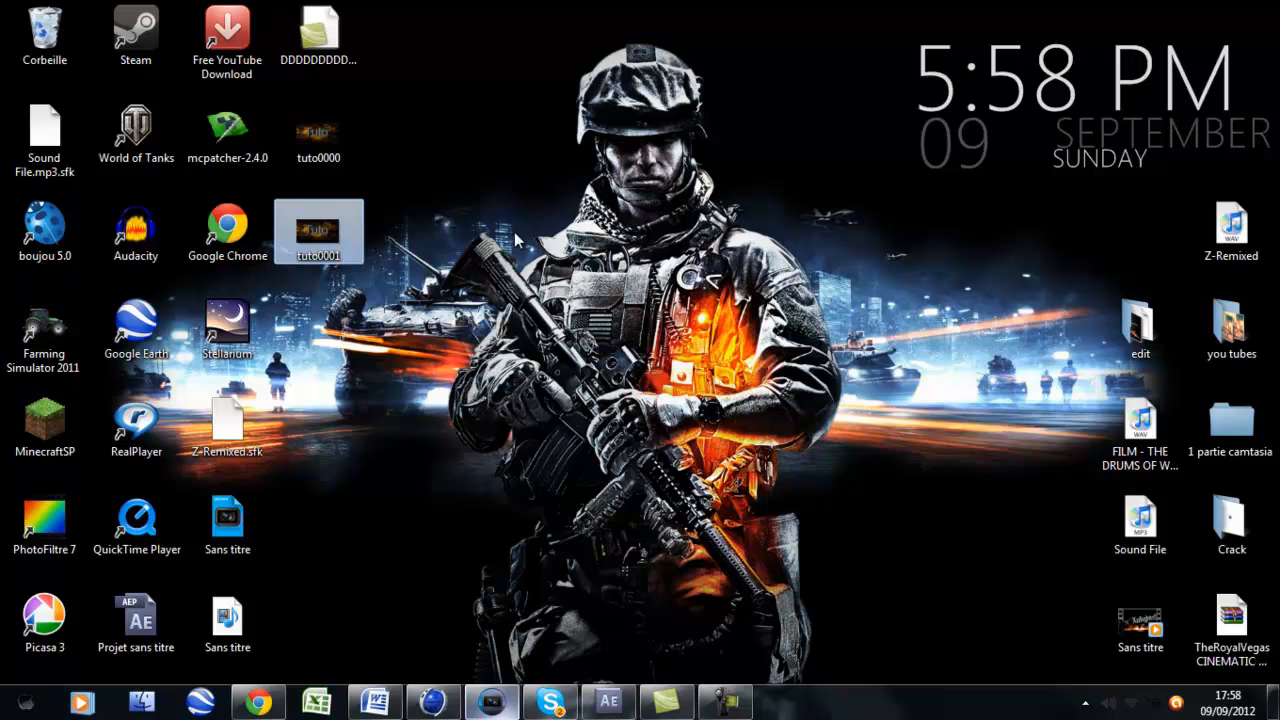
left_click(463, 283)
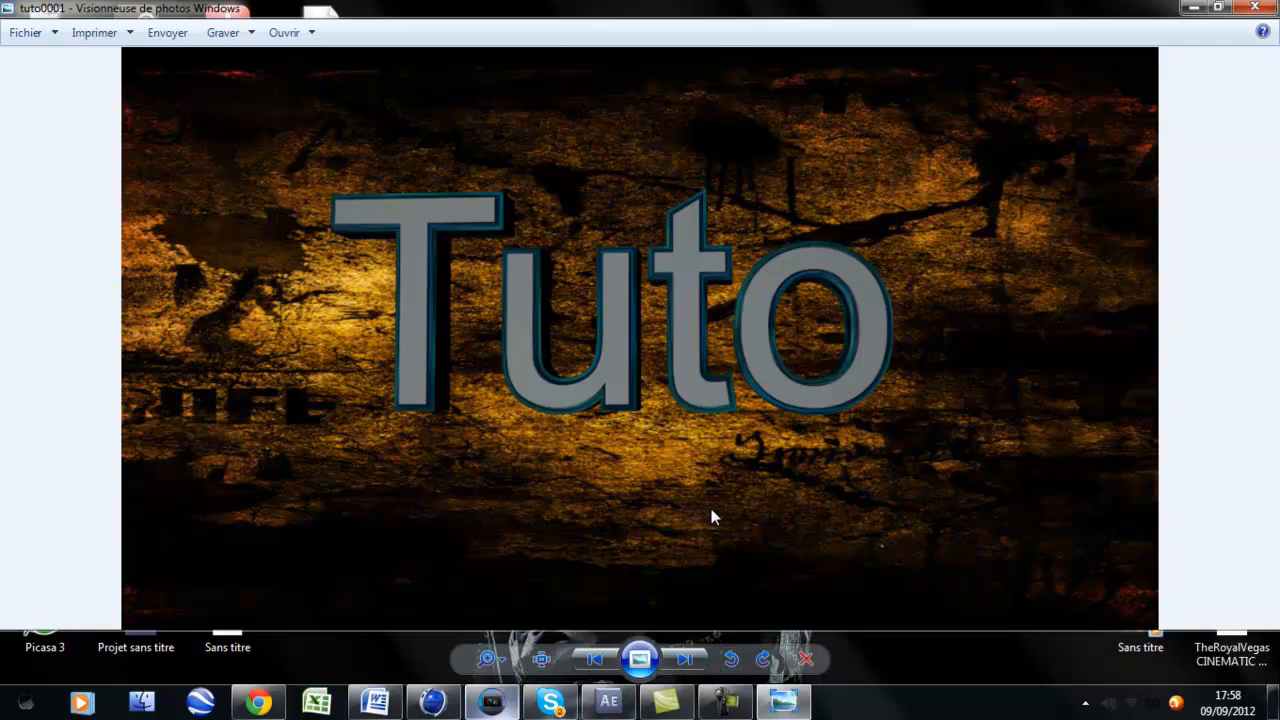
left_click(1254, 7)
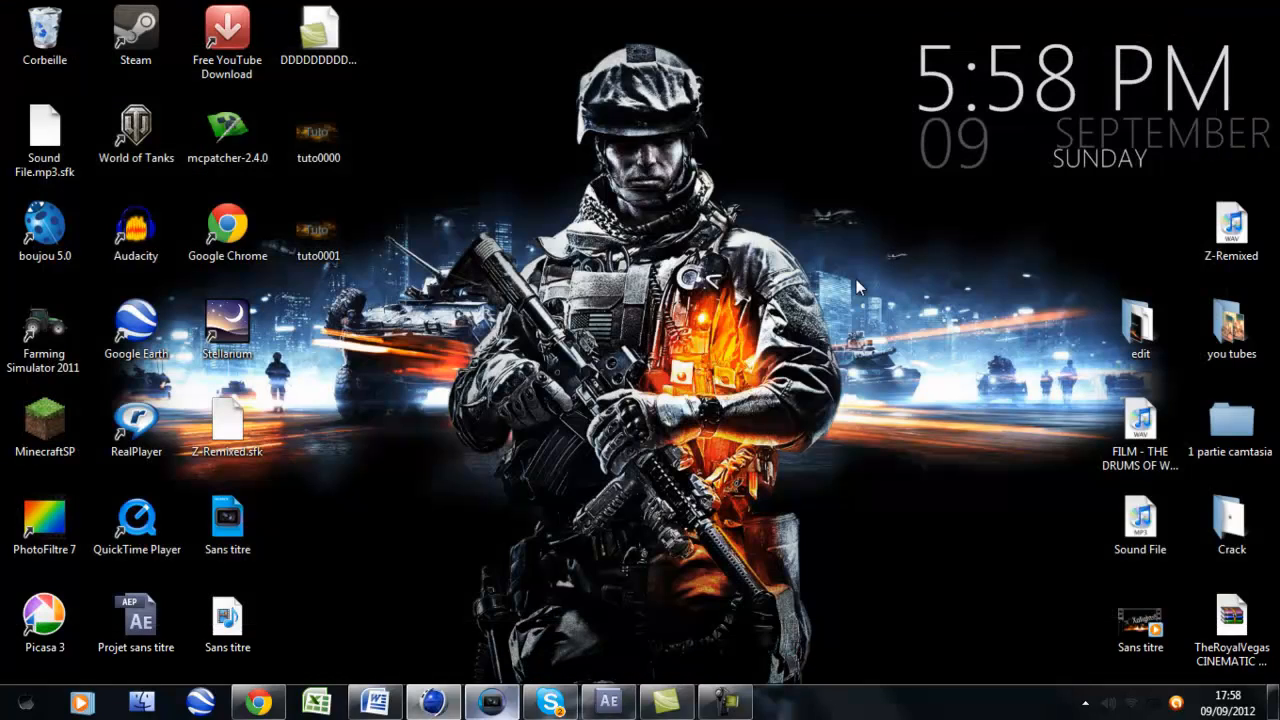
left_click(433, 702)
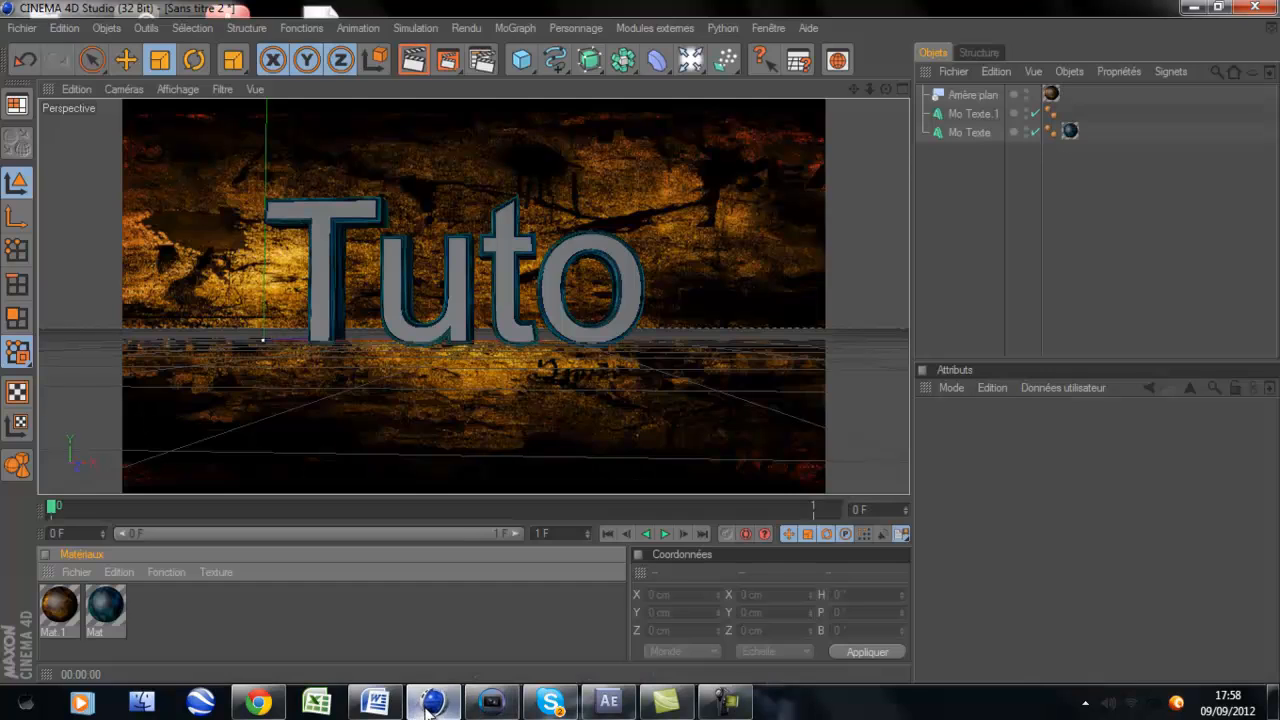